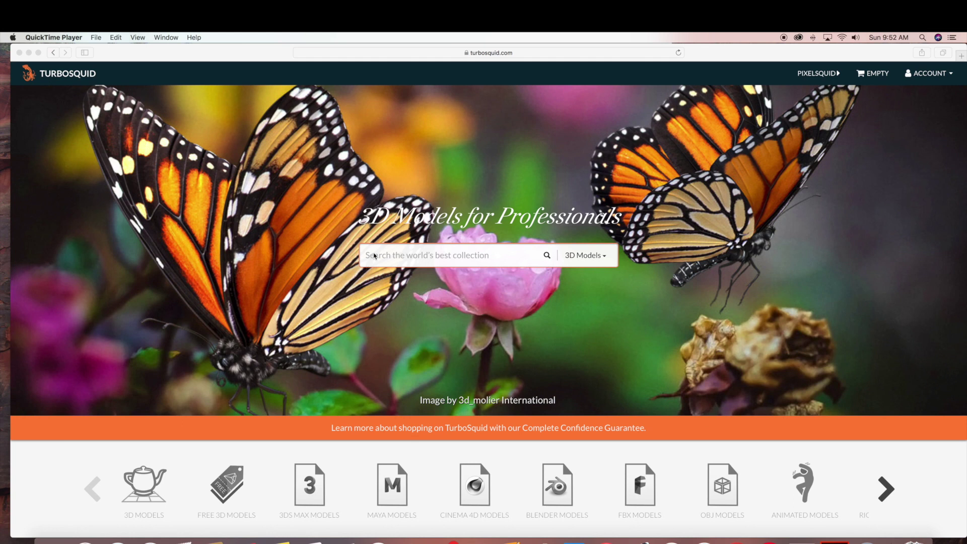
- Search TurboSquid for 'dinosaur', sort by lowest price, and download the free Dilophosaurus model
left_click(373, 254)
type("dino")
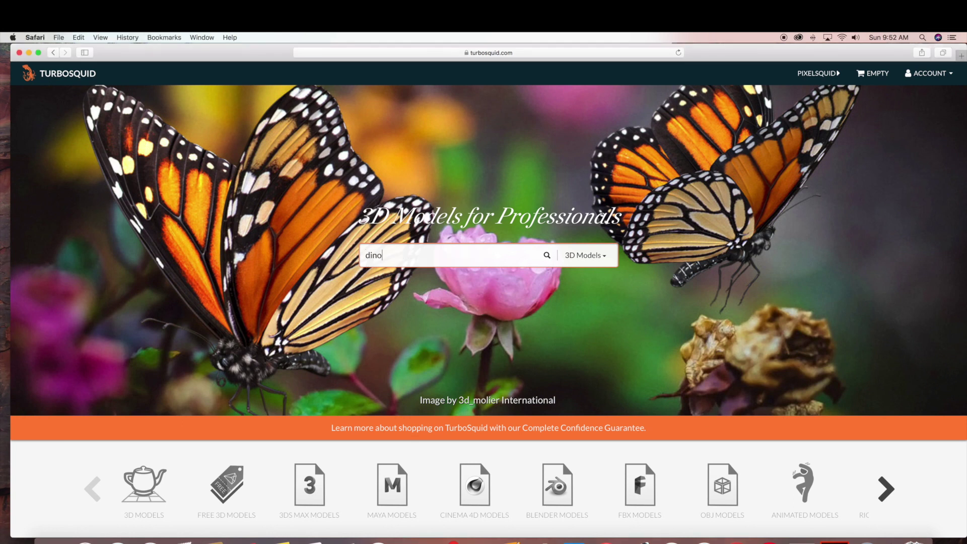
type("saur")
key("Return")
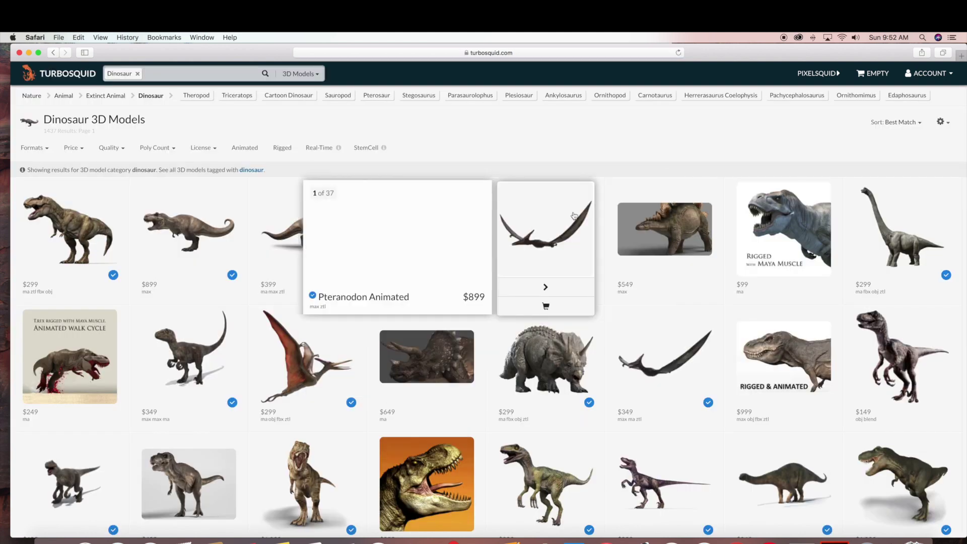
left_click(921, 123)
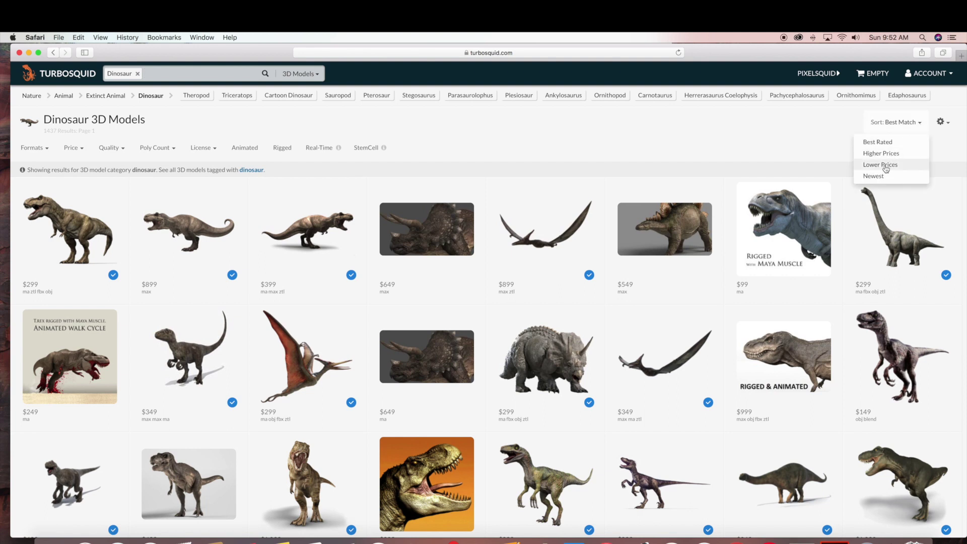
left_click(887, 166)
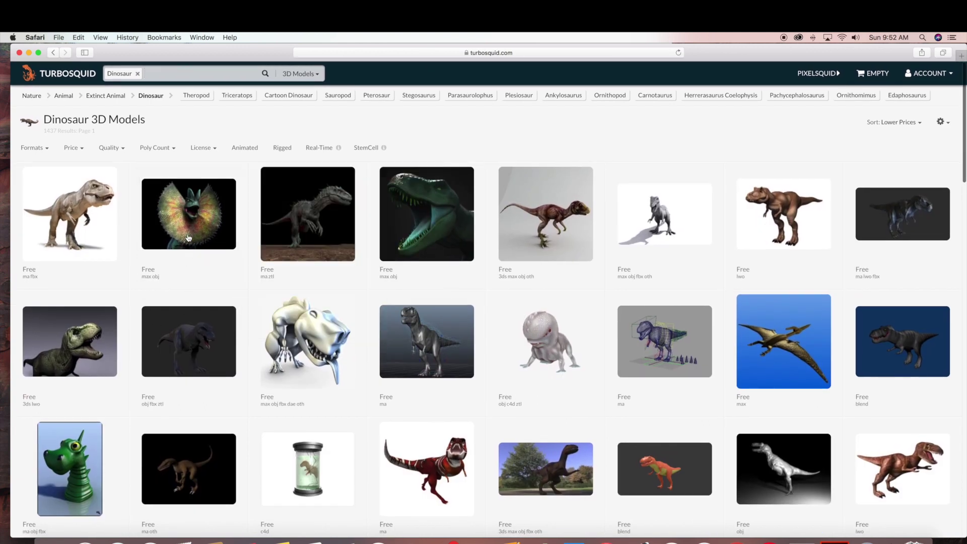
left_click(197, 212)
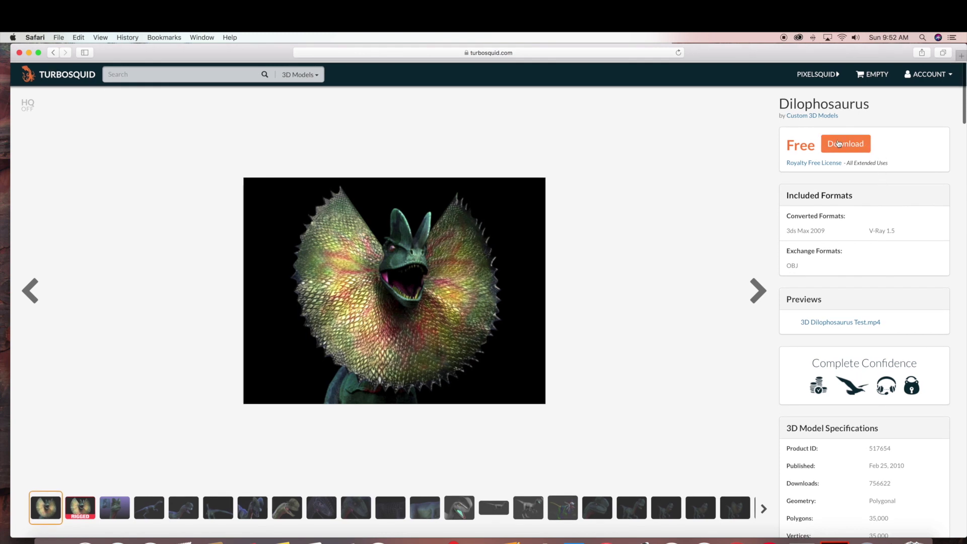
left_click(855, 147)
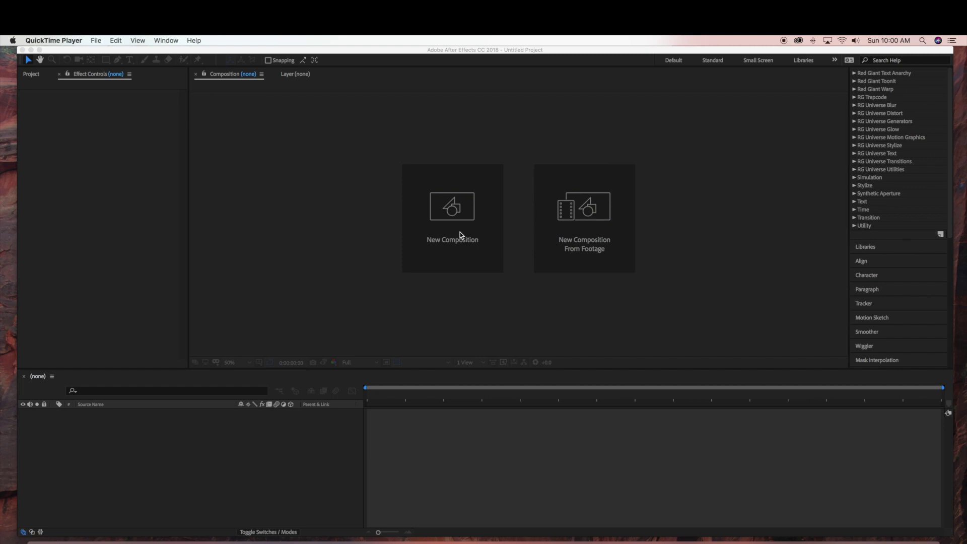
- Create the 1920x1080, 10-second dinoobj composition with a black solid named bg
left_click(461, 232)
type("d")
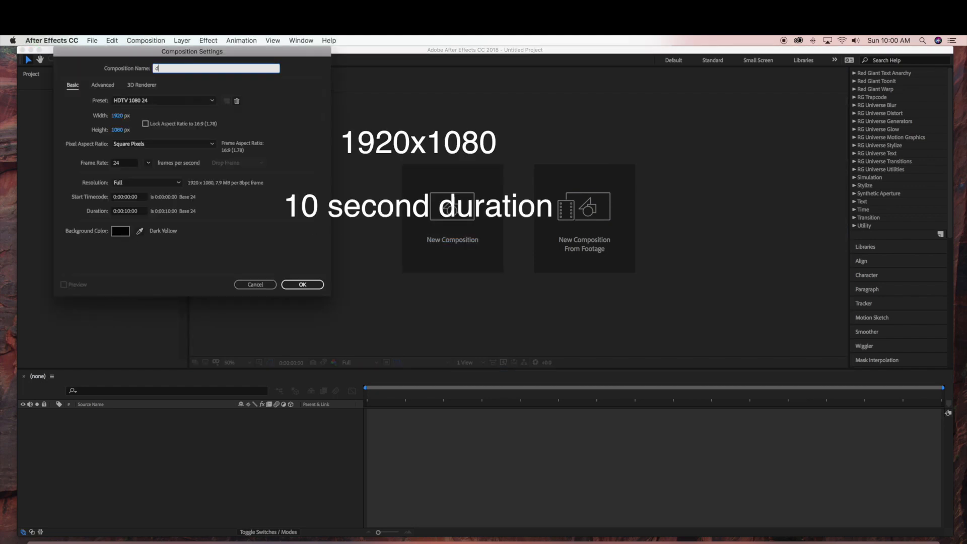
type("inoobj")
left_click(304, 286)
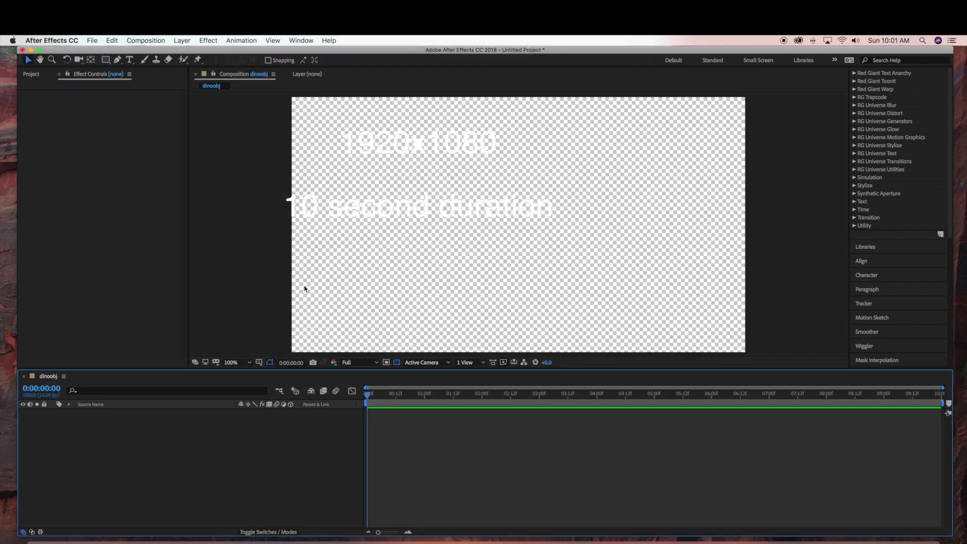
left_click(181, 40)
mouse_move(187, 51)
left_click(325, 64)
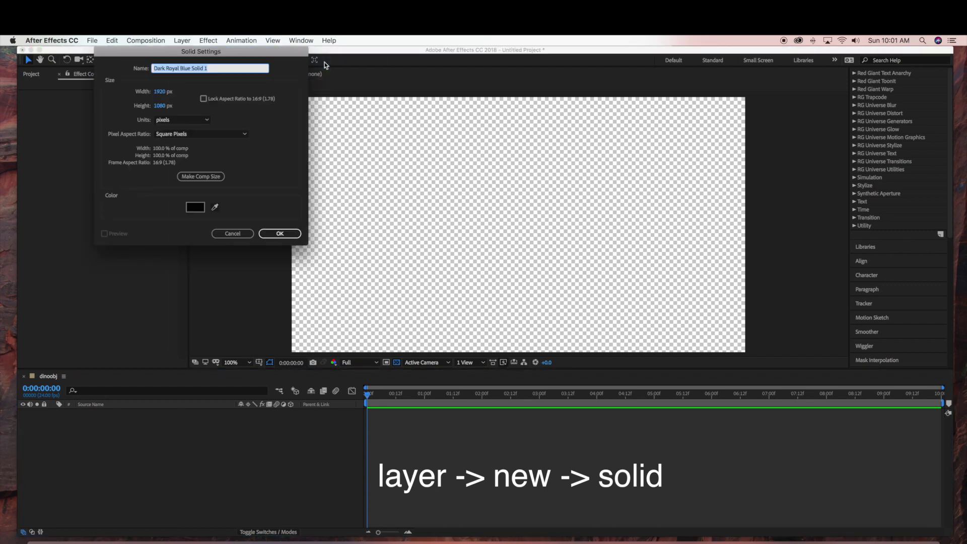
type("bg")
left_click(279, 233)
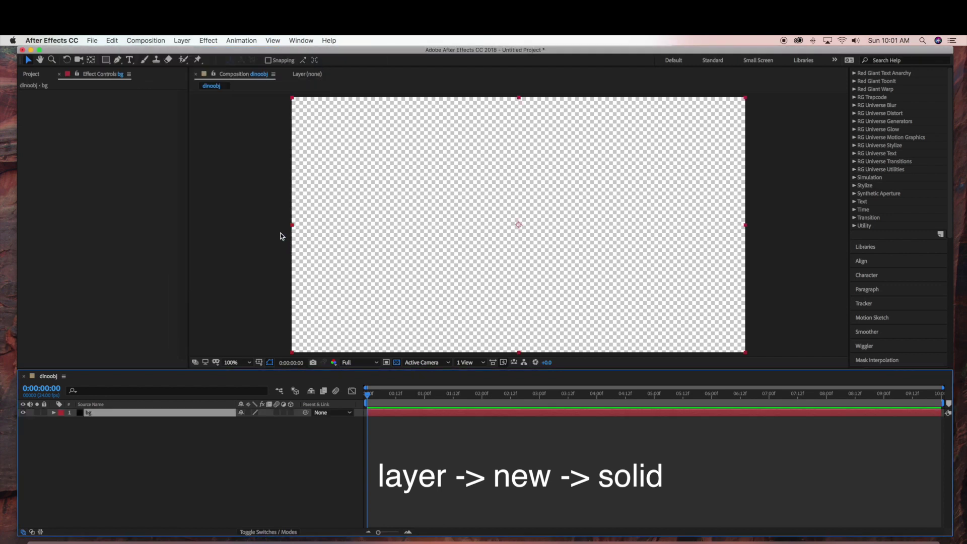
- Add a second black solid layer named dinoobj
left_click(181, 39)
mouse_move(201, 55)
left_click(333, 64)
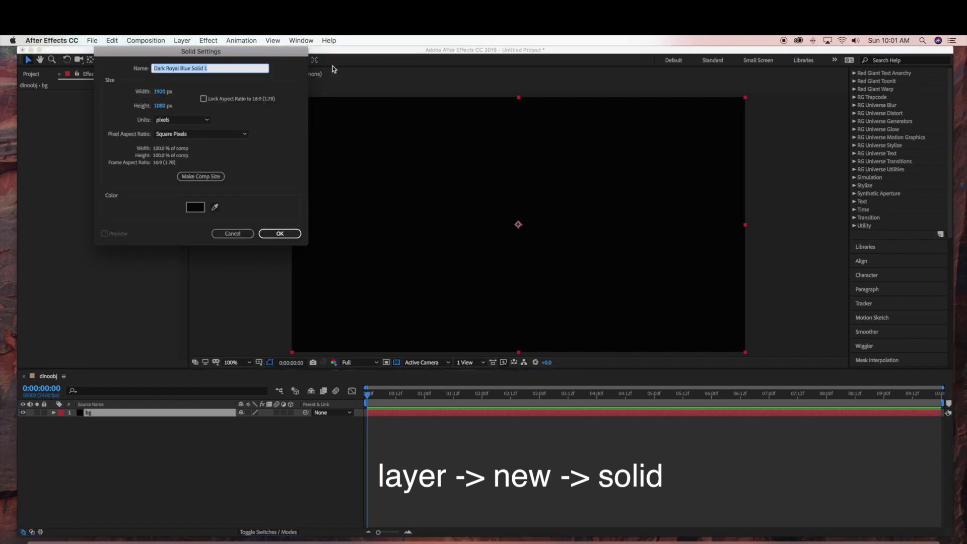
type("dinoobj")
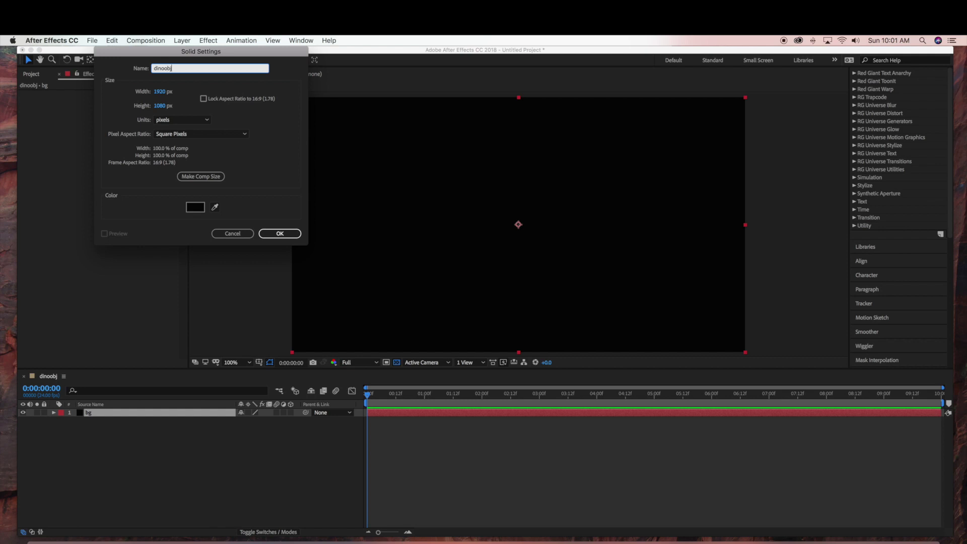
left_click(280, 233)
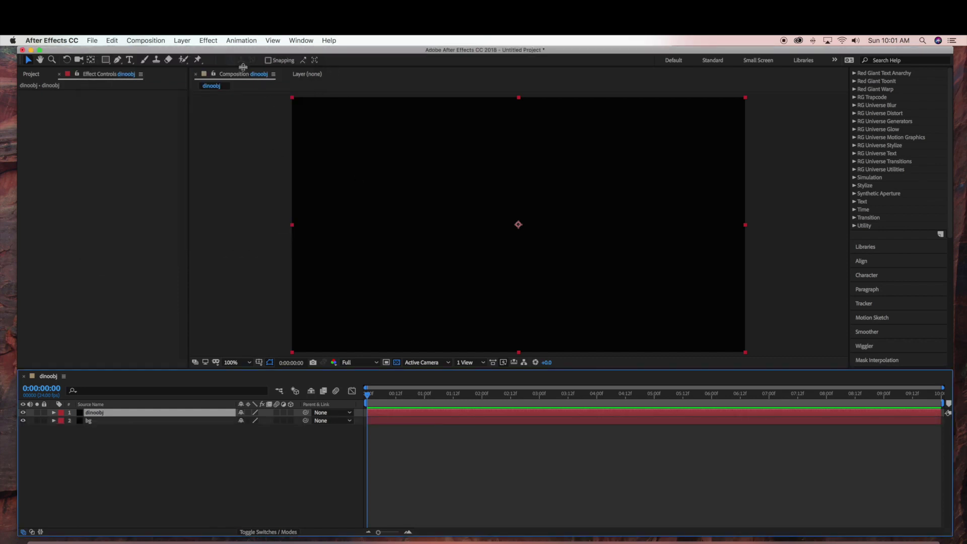
left_click(208, 40)
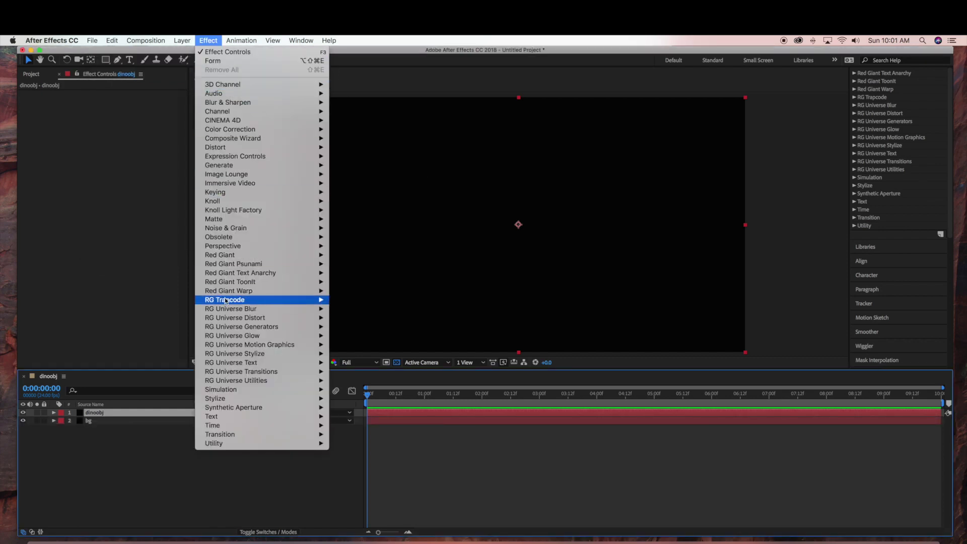
- Apply Trapcode Form to the dinoobj solid, set Base Form to OBJ Model, and add a new OBJ
mouse_move(225, 299)
left_click(352, 320)
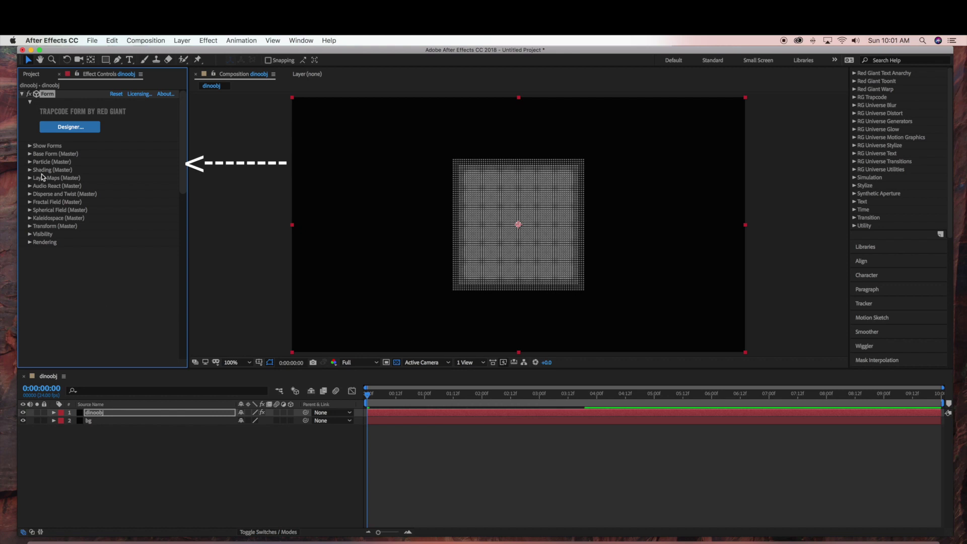
left_click(29, 154)
left_click(149, 162)
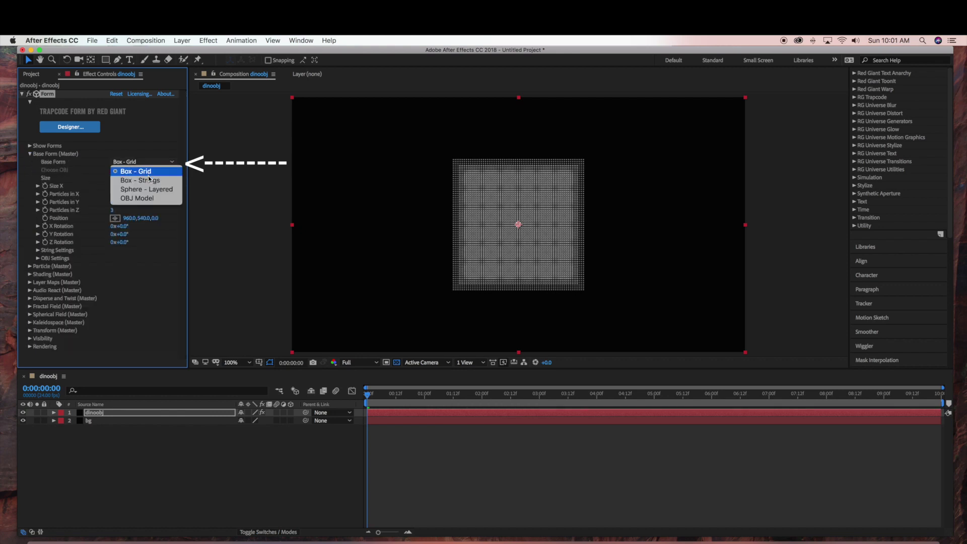
left_click(148, 197)
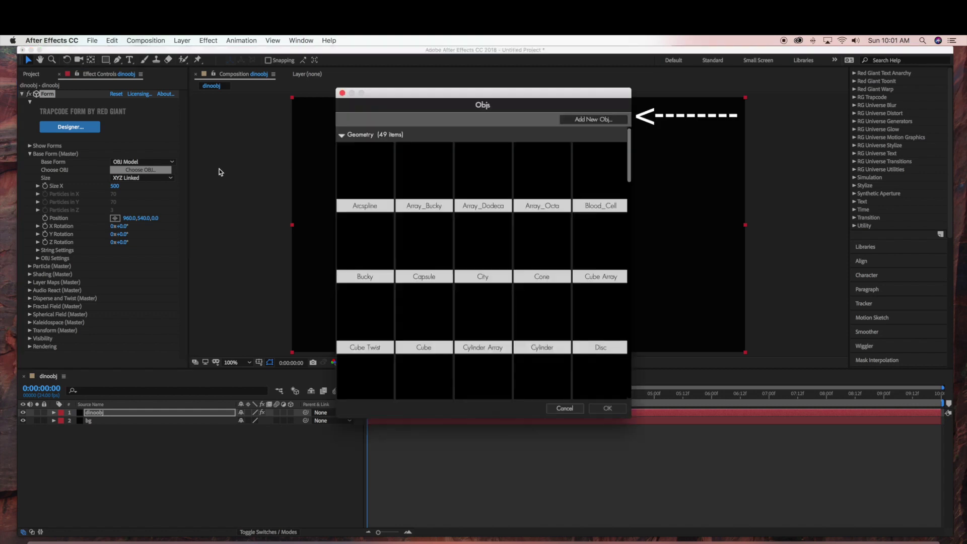
left_click(592, 123)
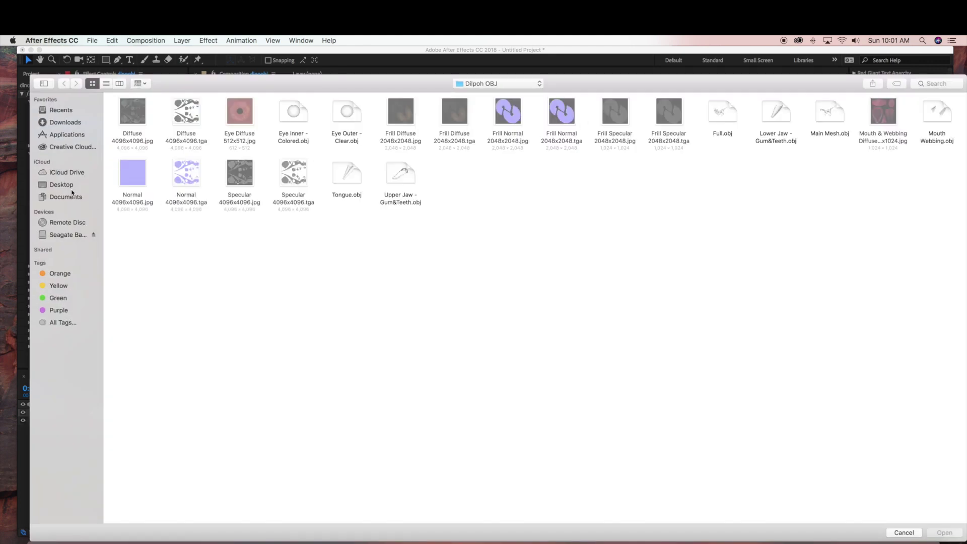
- Browse to the Dilpoh OBJ folder on the Desktop and begin renaming the model file
left_click(58, 184)
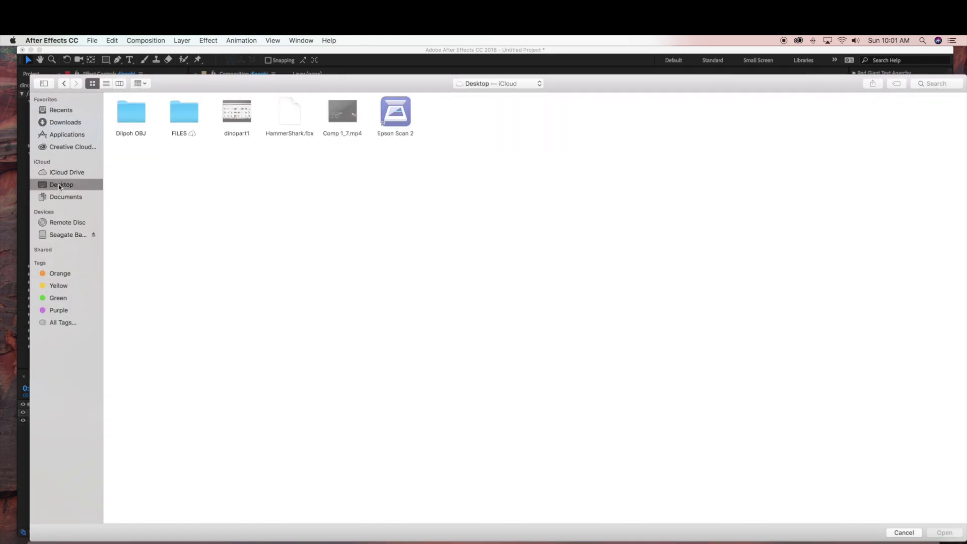
double_click(128, 114)
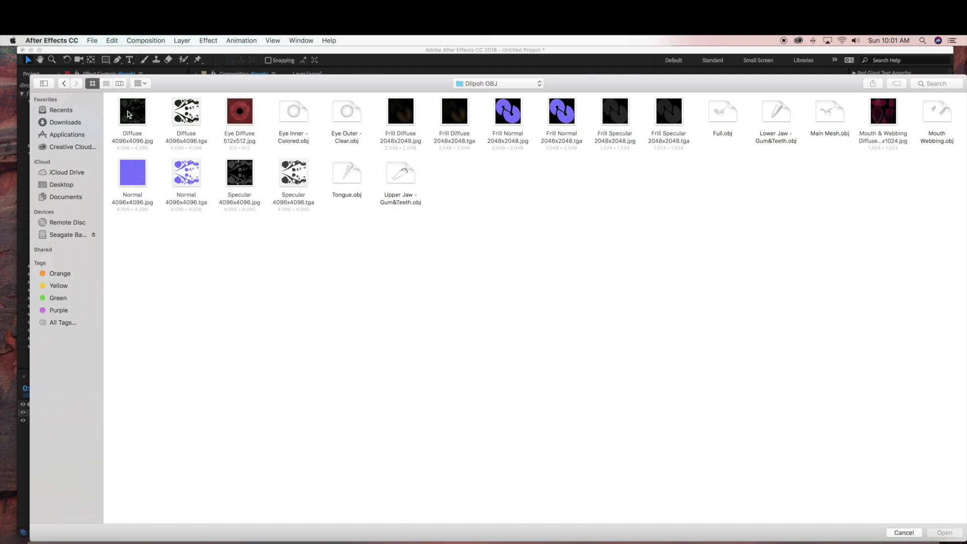
left_click(728, 118)
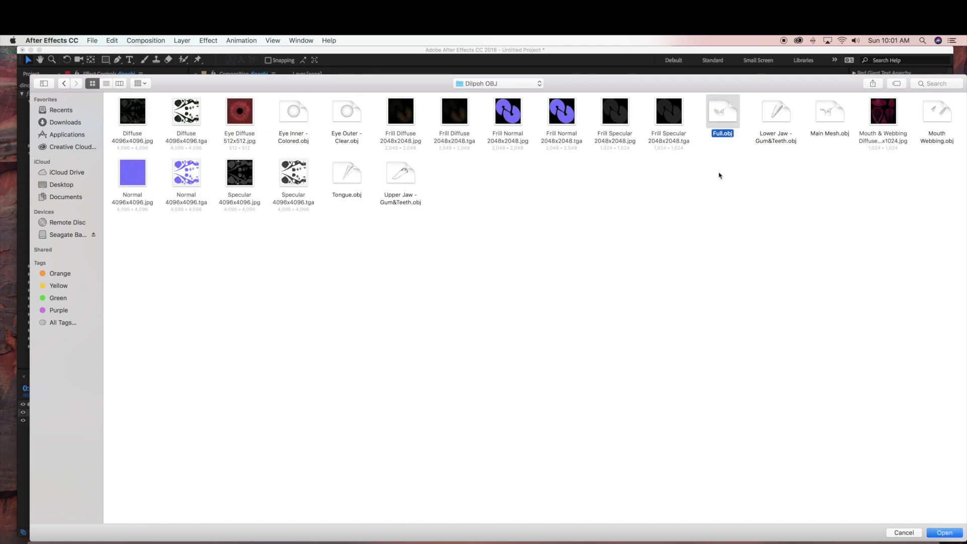
right_click(718, 137)
left_click(730, 141)
type("dil")
type("ph")
- Rename the model file to dilpoh.obj and open it into Form's OBJ library
key("BackSpace")
key("BackSpace")
type("p")
type("oh")
left_click(884, 402)
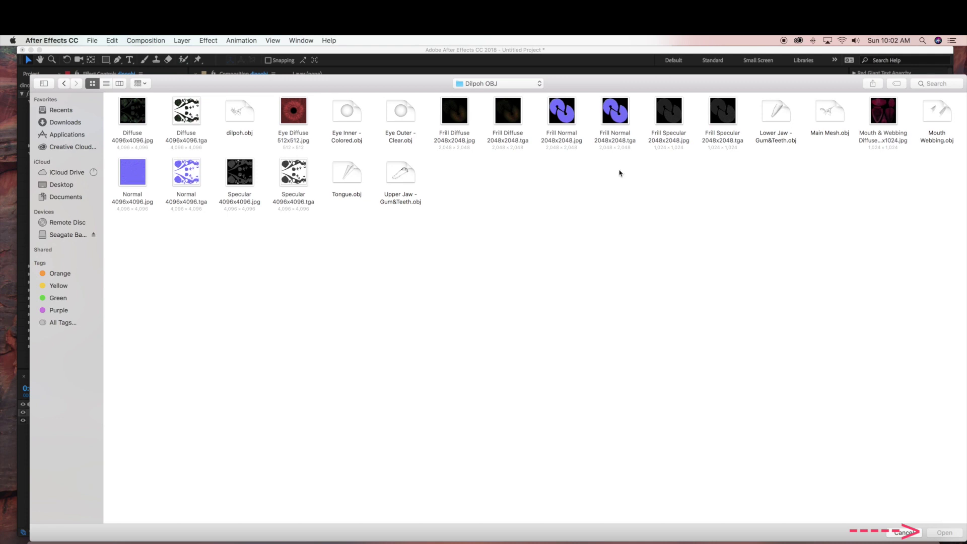
left_click(240, 119)
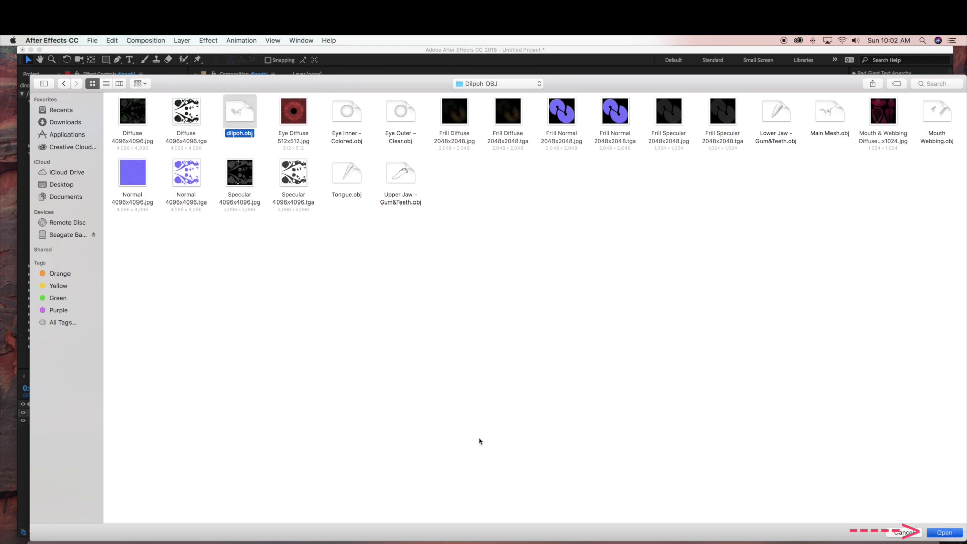
key("Return")
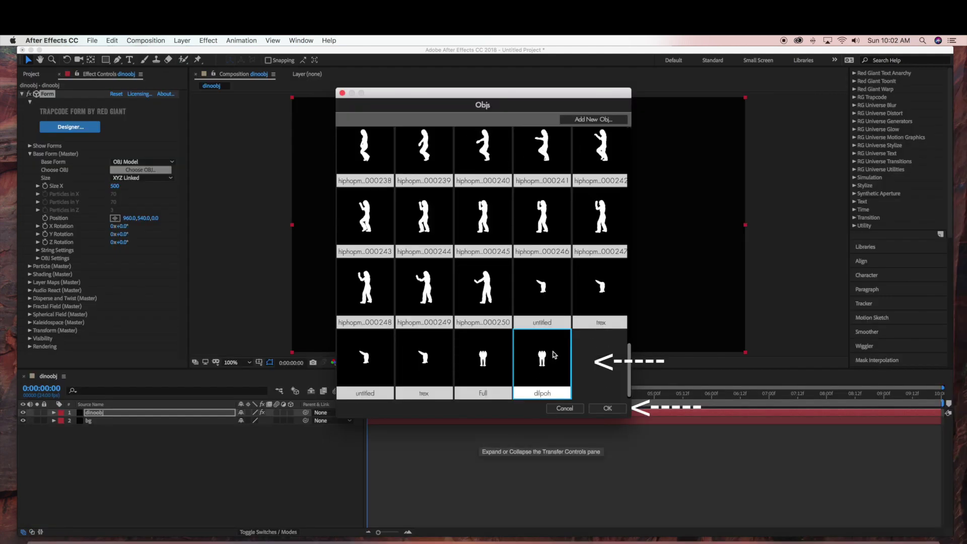
- Load the dilpoh model, scale Size X to 1000 and set Y Rotation to 123°
left_click(609, 409)
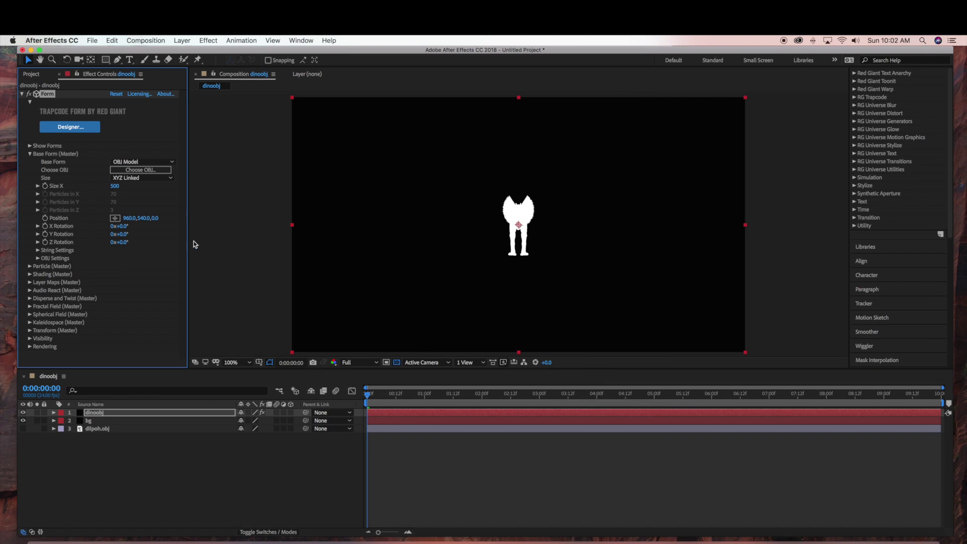
left_click_drag(113, 187, 142, 189)
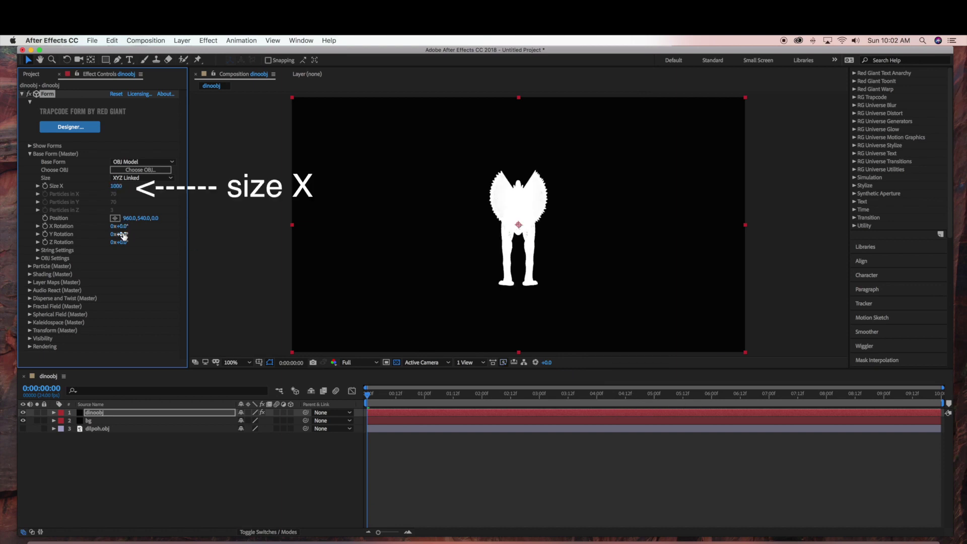
left_click_drag(128, 234, 177, 238)
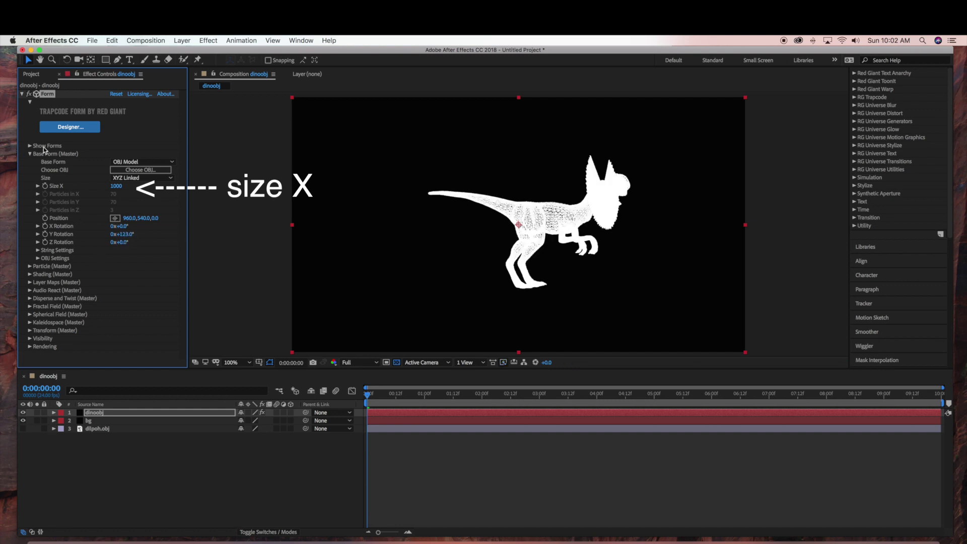
- Set the OBJ Particle Density to 25
left_click(38, 259)
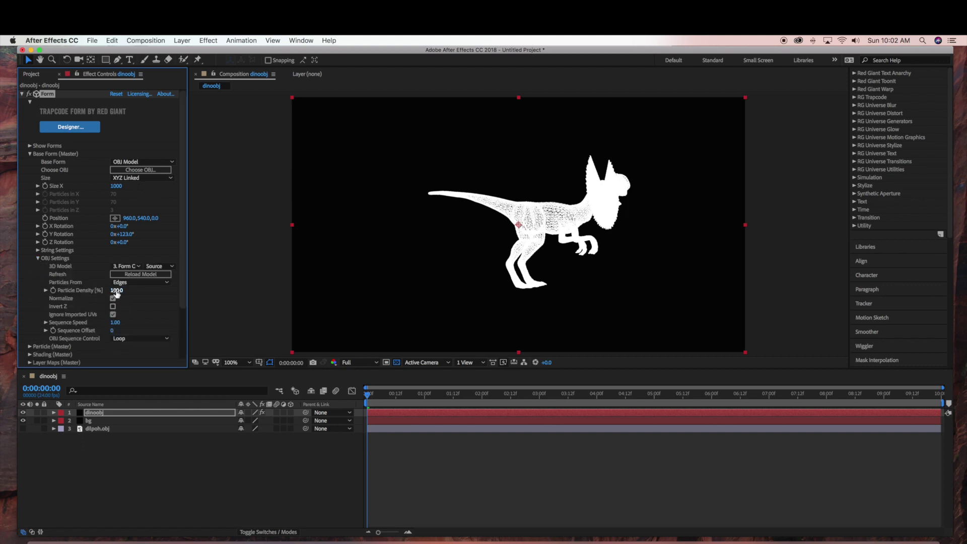
left_click(115, 291)
type("25")
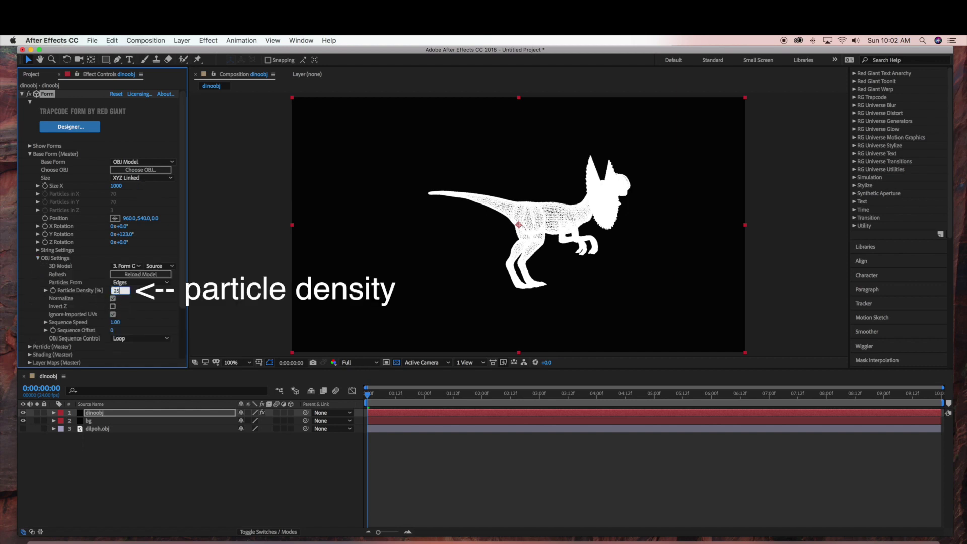
key("Return")
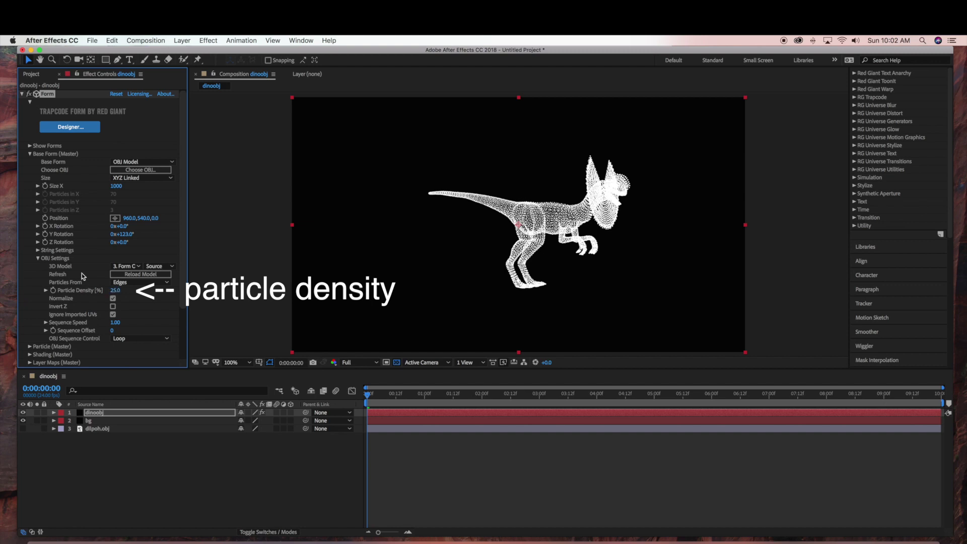
- Set the Particle (Master) particle Size to 1
left_click(30, 154)
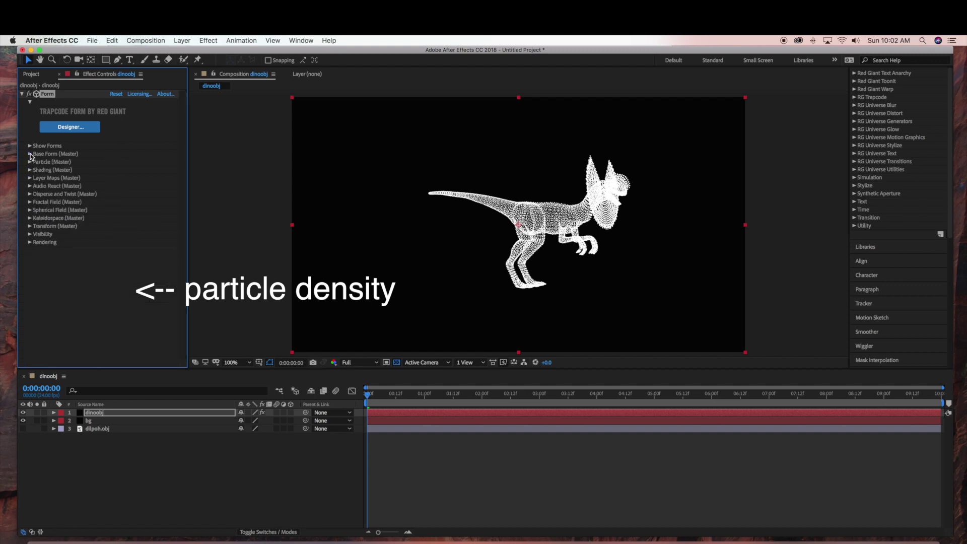
left_click(29, 162)
left_click(112, 209)
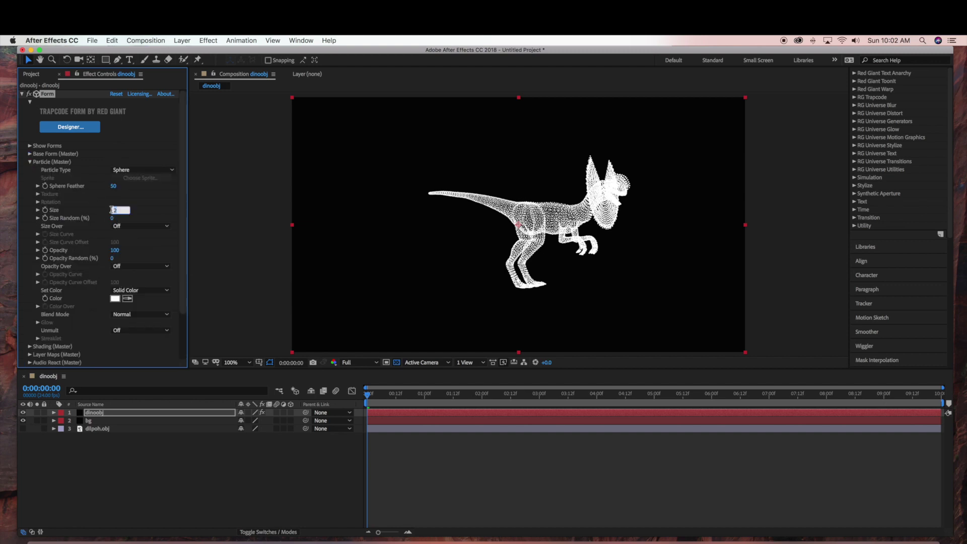
type("1")
key("Return")
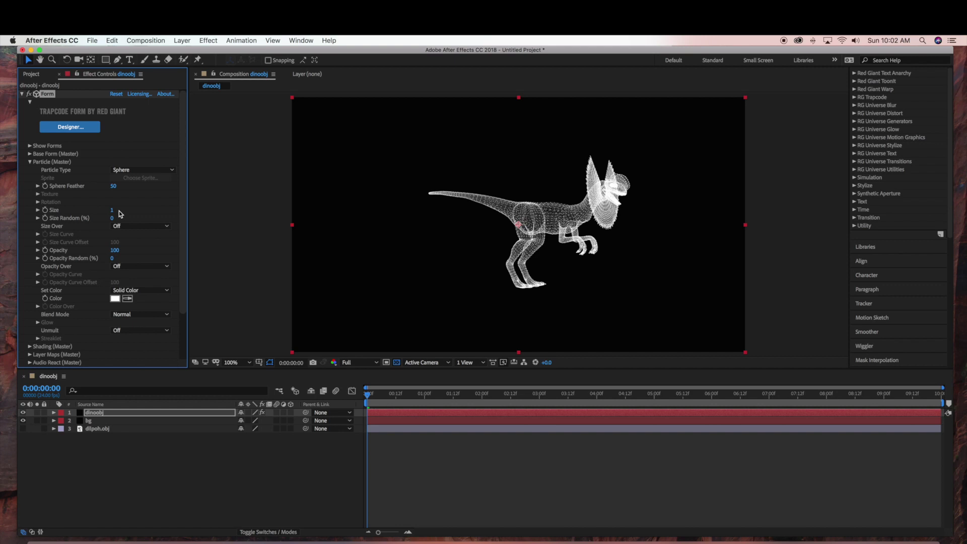
left_click(118, 301)
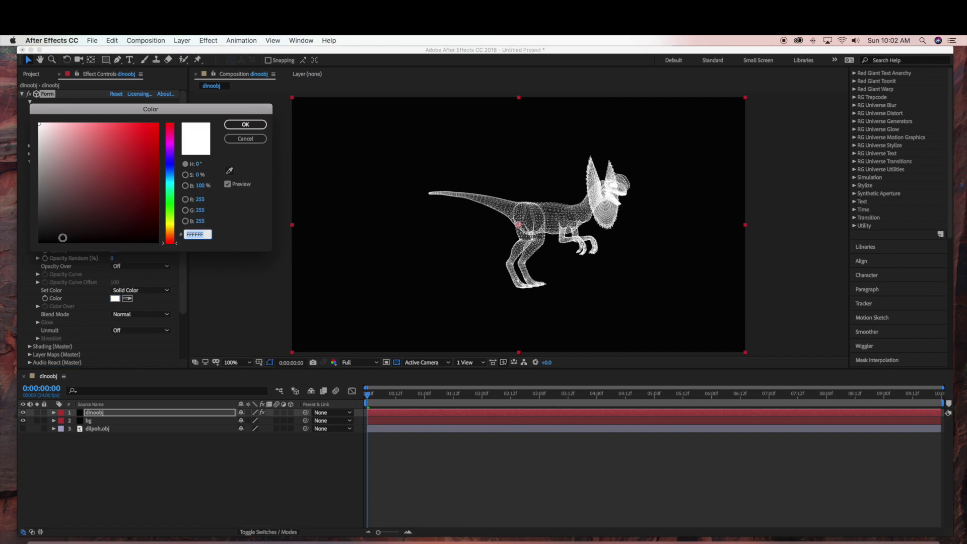
left_click(169, 154)
left_click(156, 138)
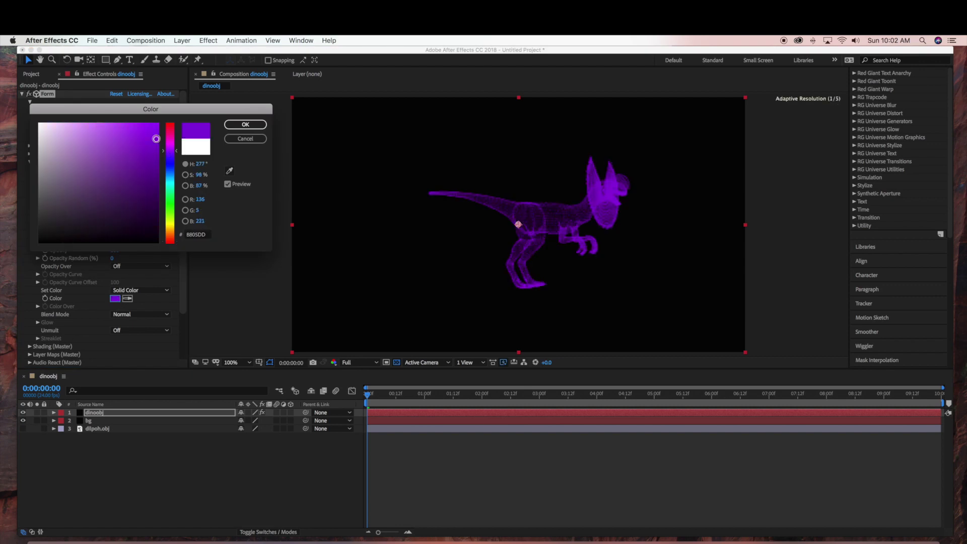
left_click(43, 132)
left_click(245, 124)
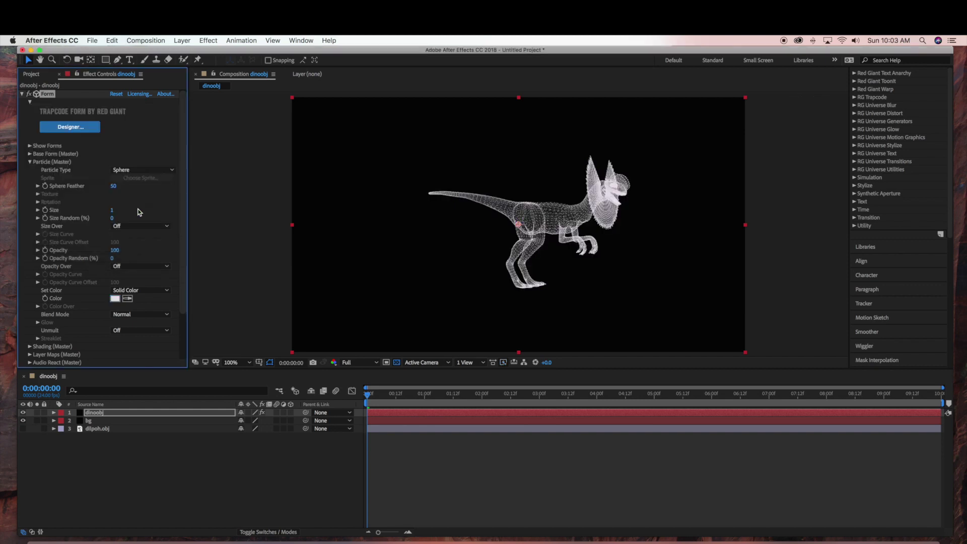
- Try Over X and Over Z particle colouring, then settle on Set Color Over Y
left_click(148, 293)
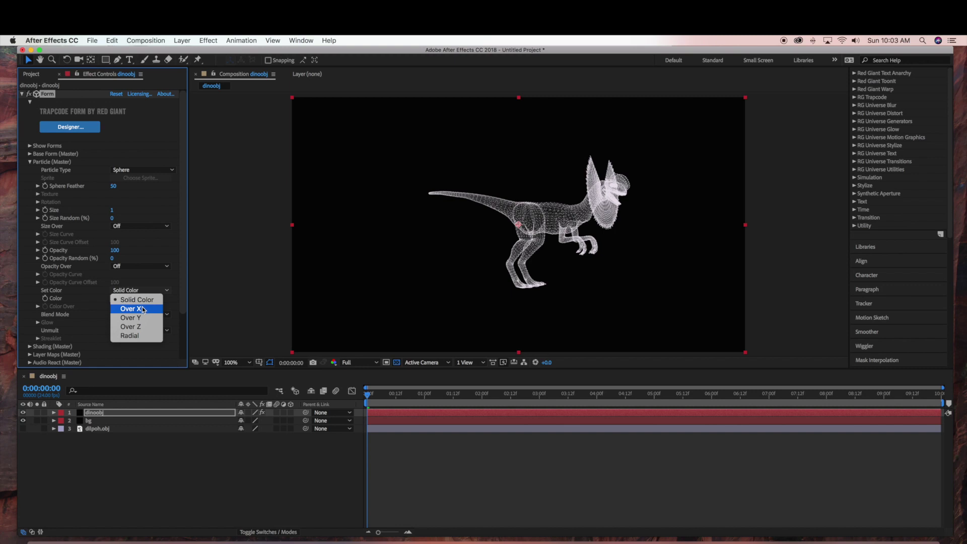
key("Escape")
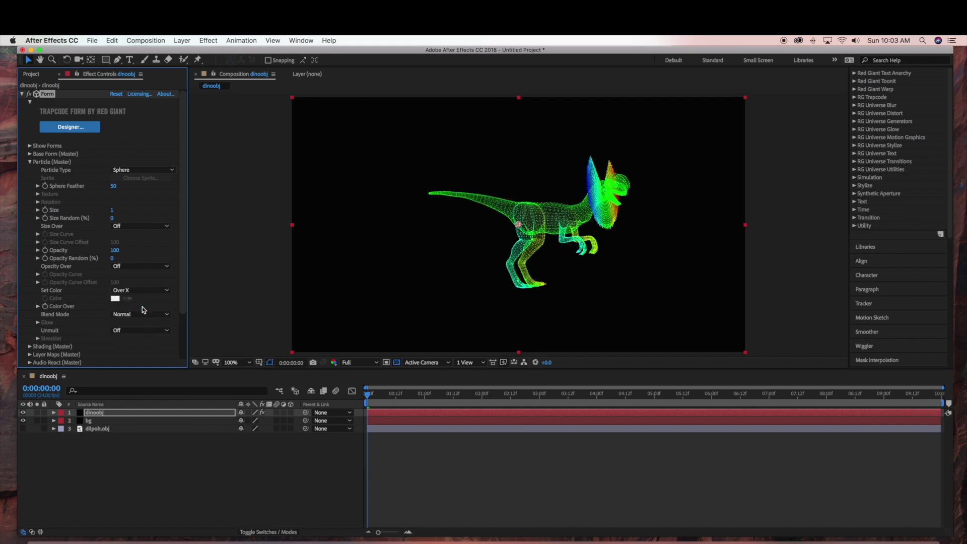
left_click(151, 291)
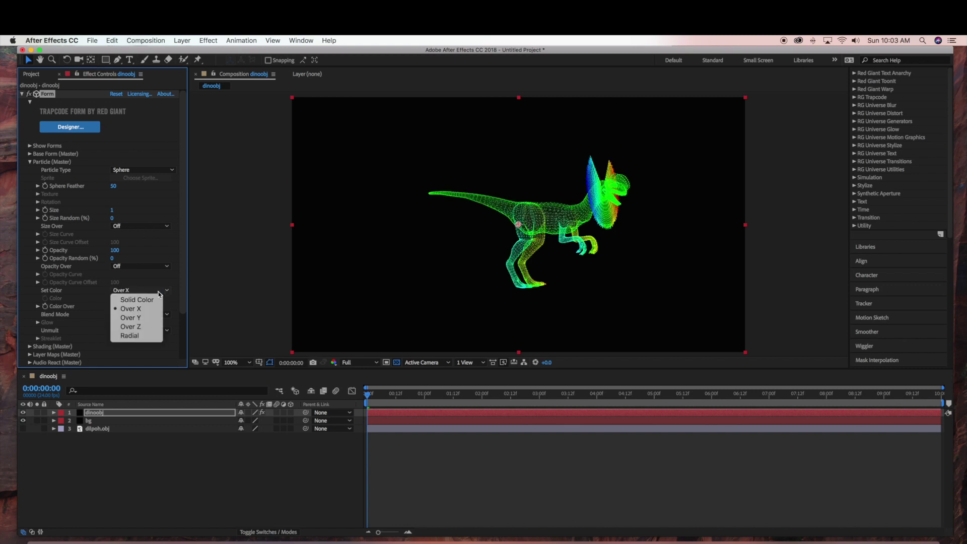
left_click(151, 318)
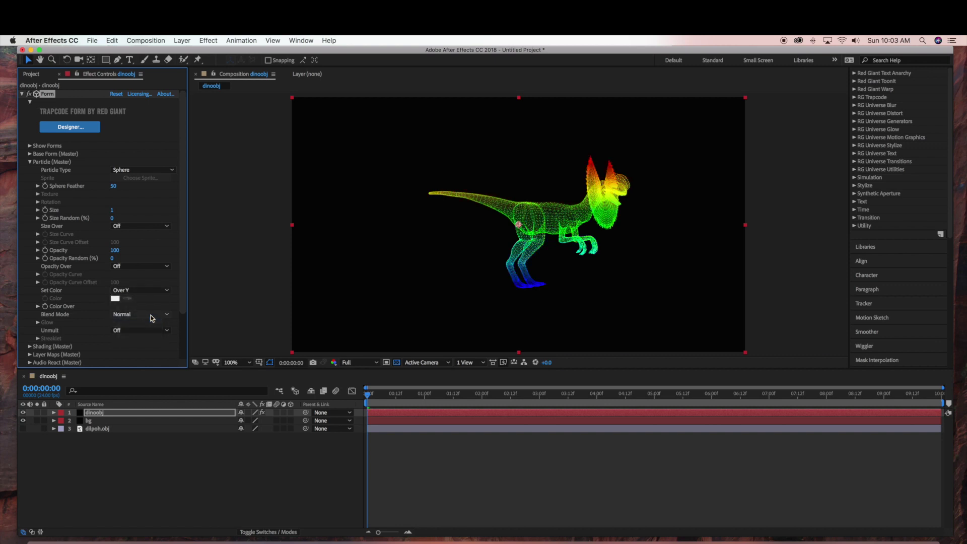
left_click(152, 291)
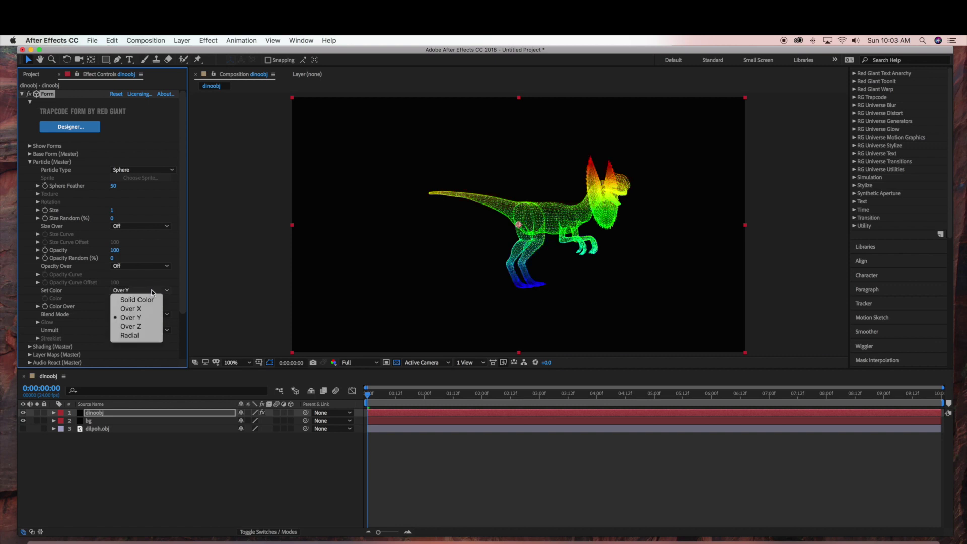
left_click(143, 326)
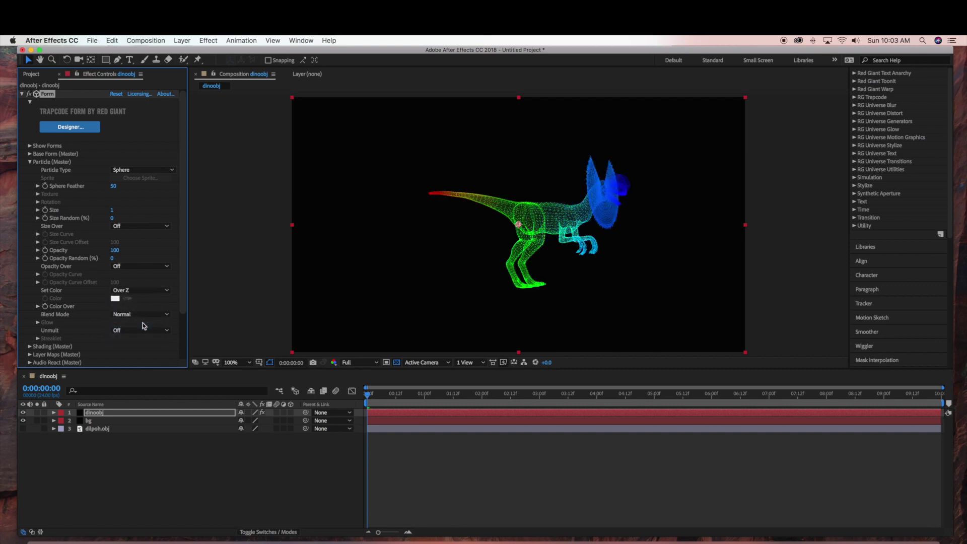
left_click(146, 291)
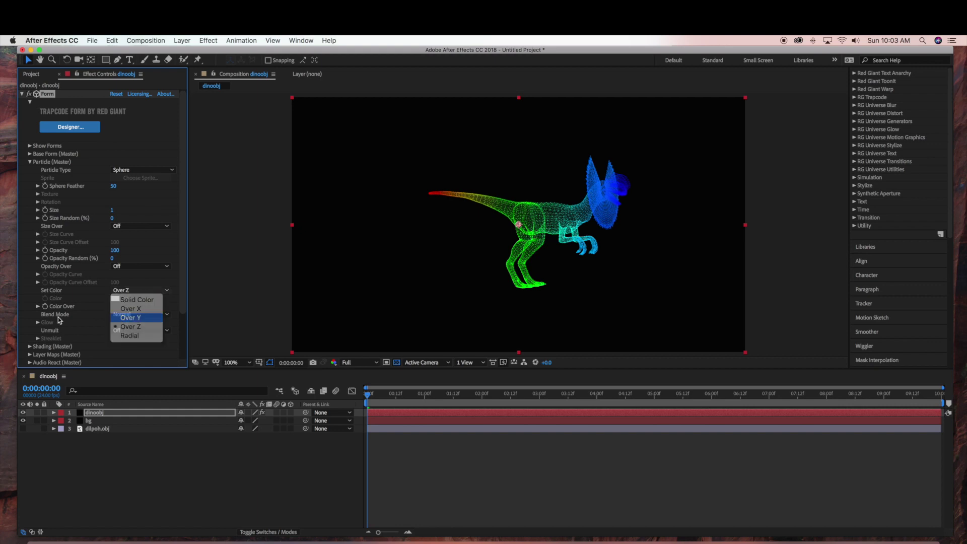
key("Return")
left_click(38, 306)
scroll(134, 316, "down", 2)
- Try the green and black-to-lavender gradient presets, then settle on white-to-black
left_click(164, 292)
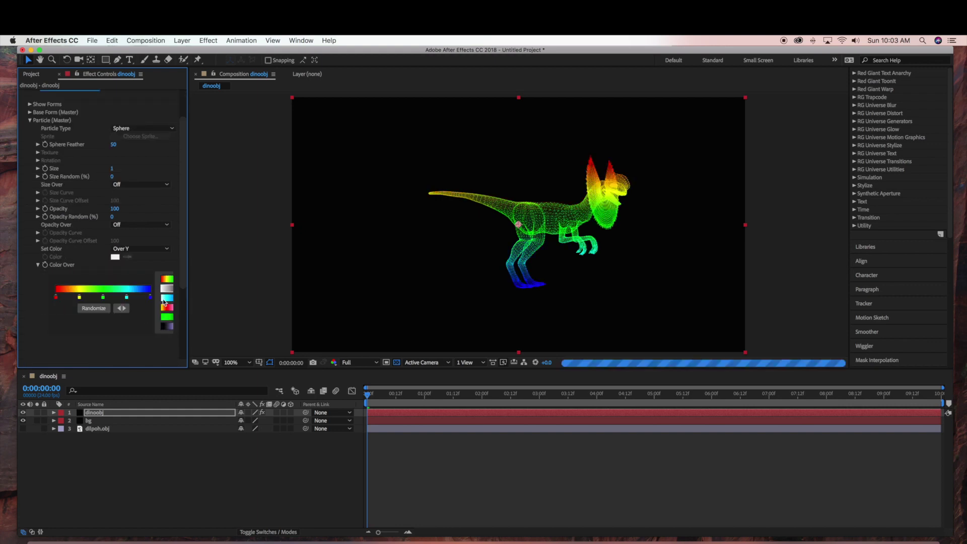
left_click(165, 288)
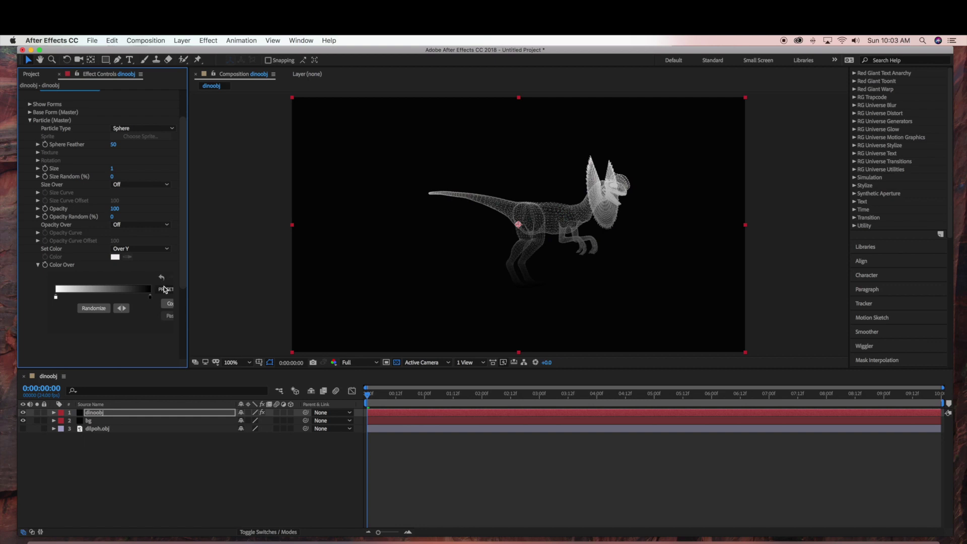
left_click(165, 288)
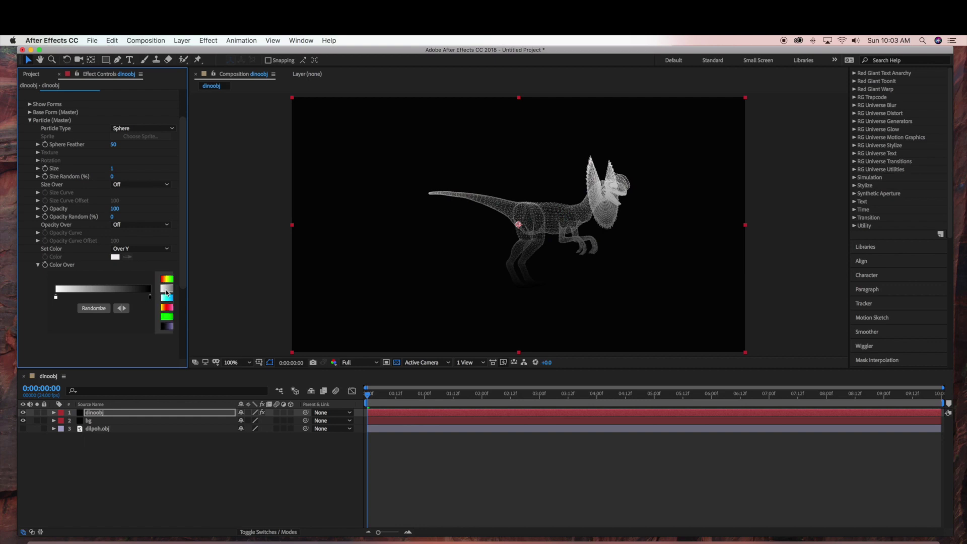
left_click(167, 317)
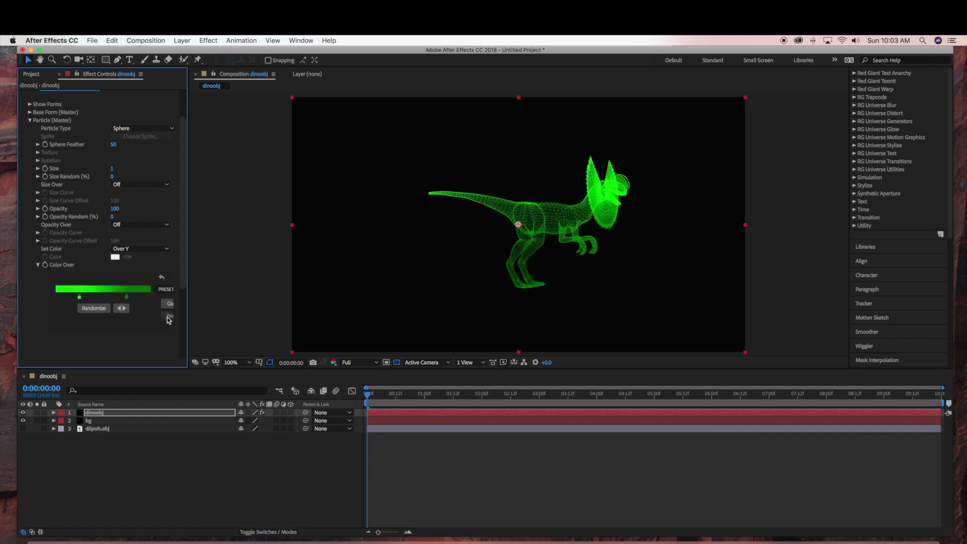
left_click(165, 289)
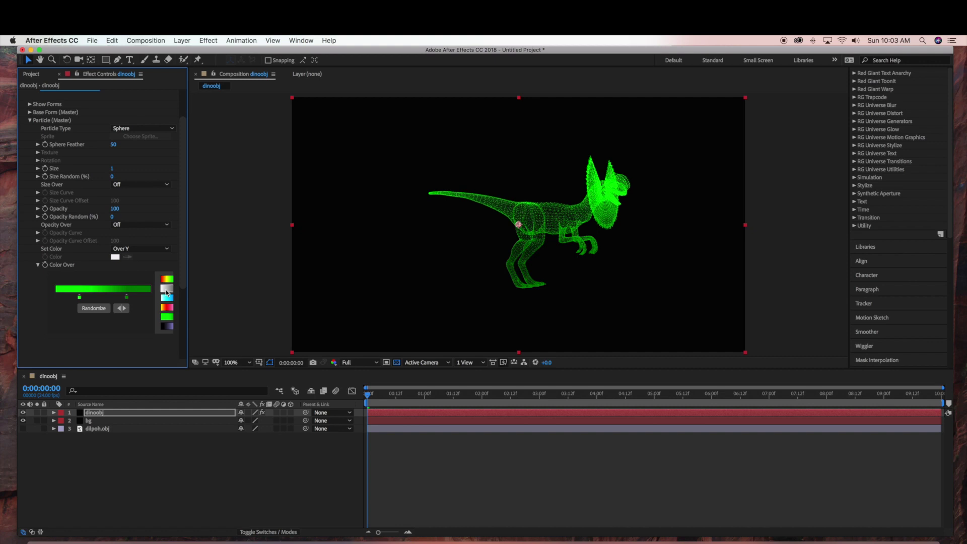
left_click(166, 327)
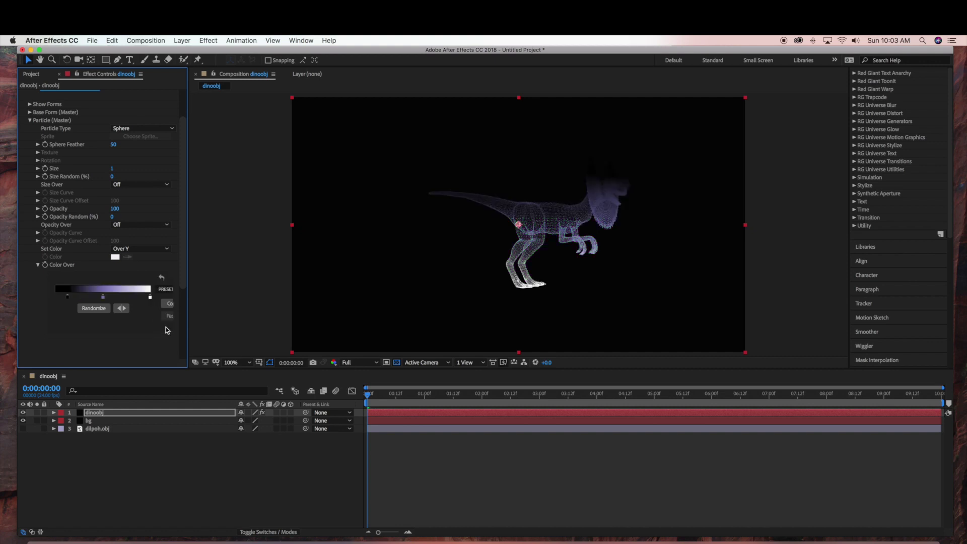
left_click(170, 291)
left_click(169, 287)
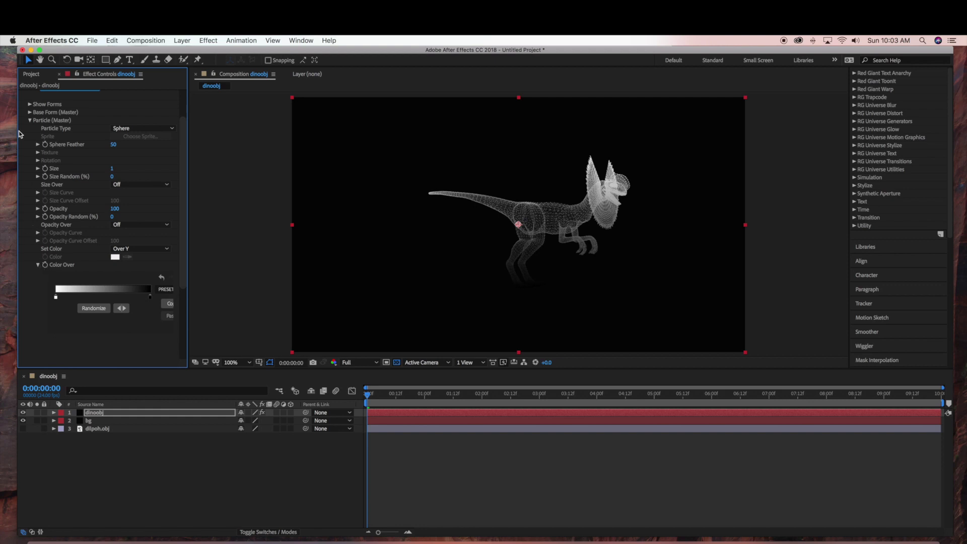
left_click(30, 120)
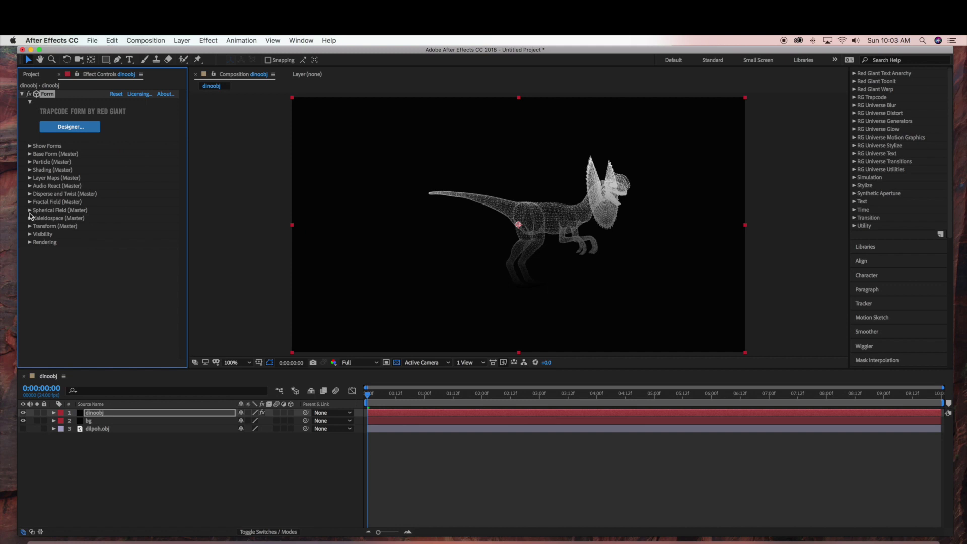
- Try a few Twist amounts, set Twist to 0, and keyframe it at 0:00
left_click(30, 194)
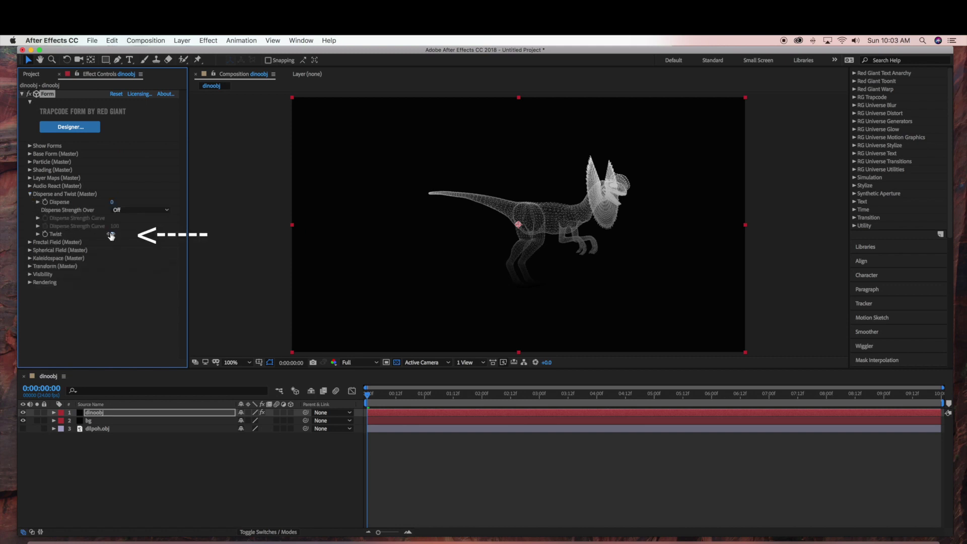
left_click_drag(111, 237, 118, 237)
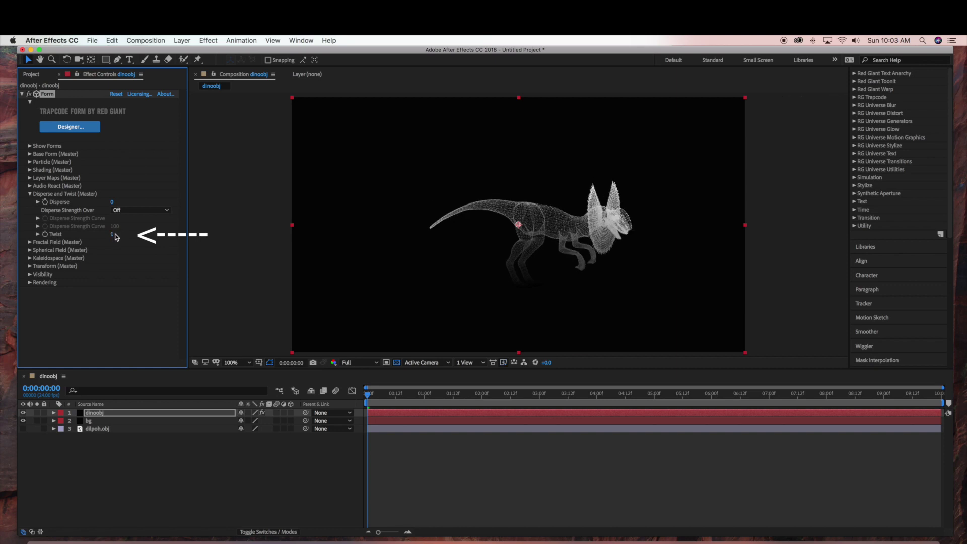
left_click_drag(118, 238, 116, 239)
left_click(112, 234)
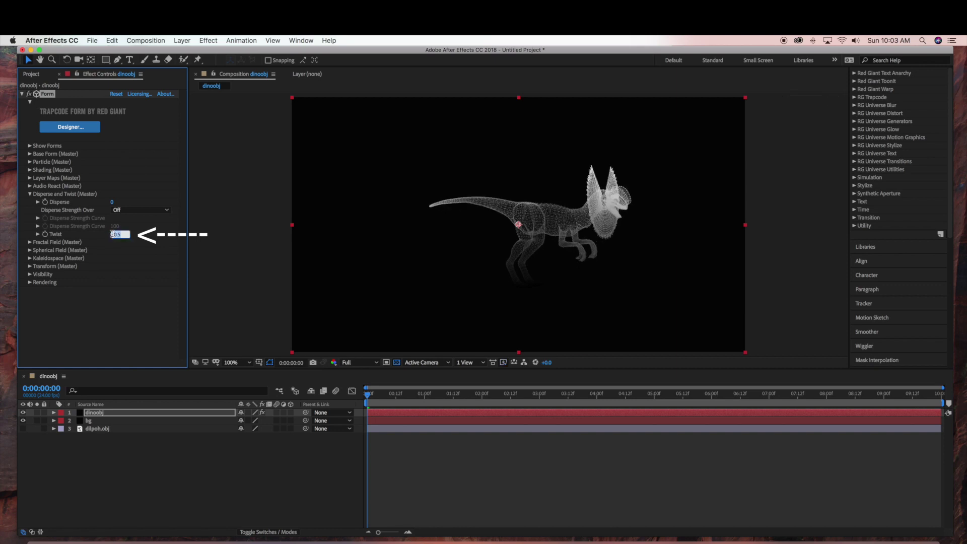
type("0")
left_click(43, 235)
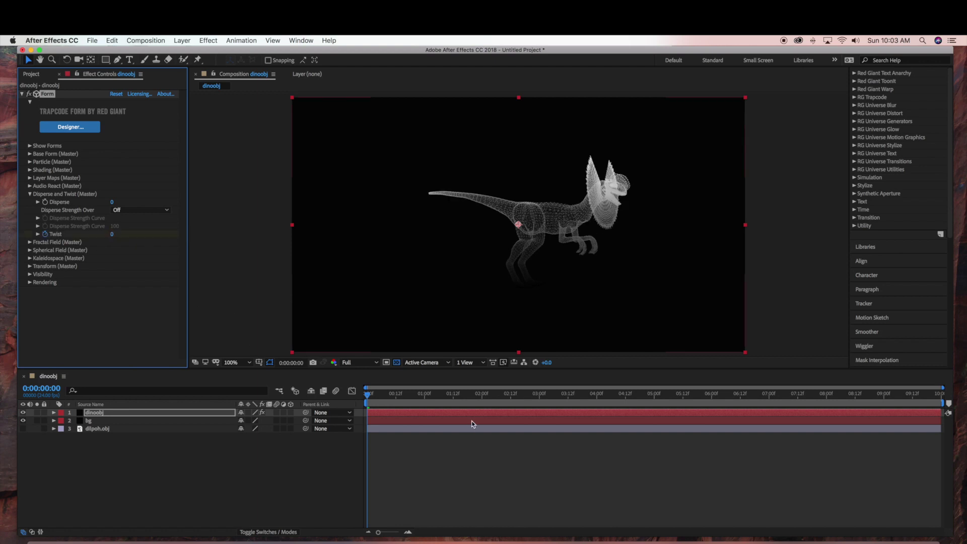
left_click_drag(369, 395, 436, 401)
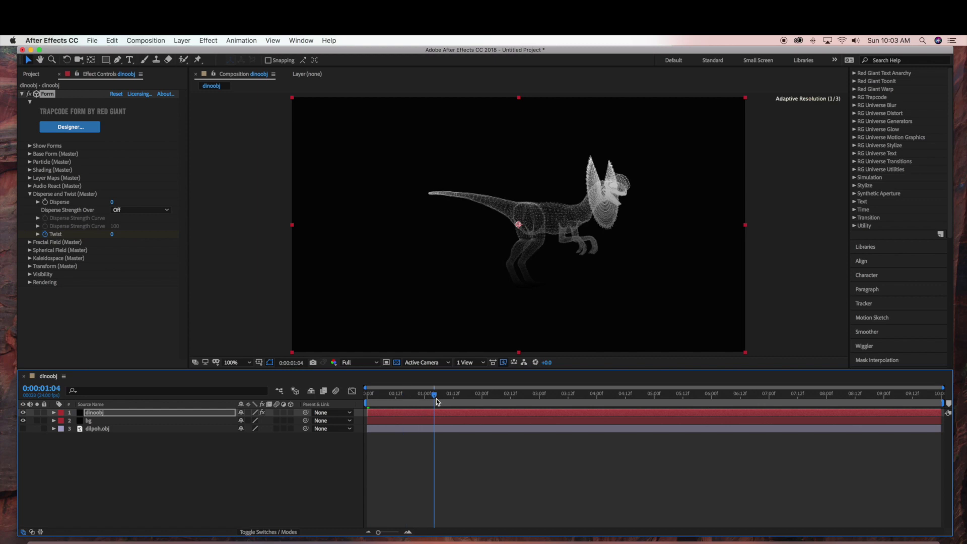
- Keyframe Twist at 1 at the 1:04 mark
left_click(113, 234)
type("1")
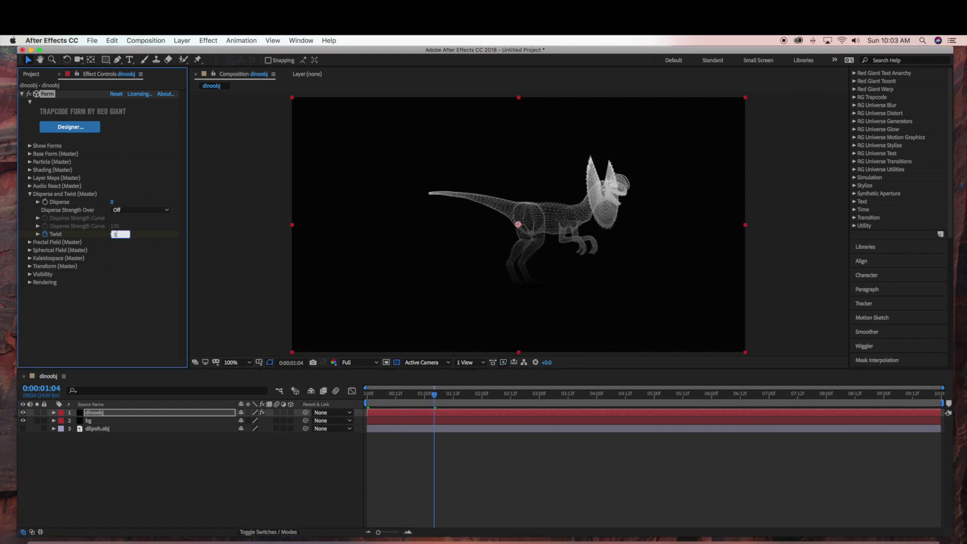
key("Return")
key("period")
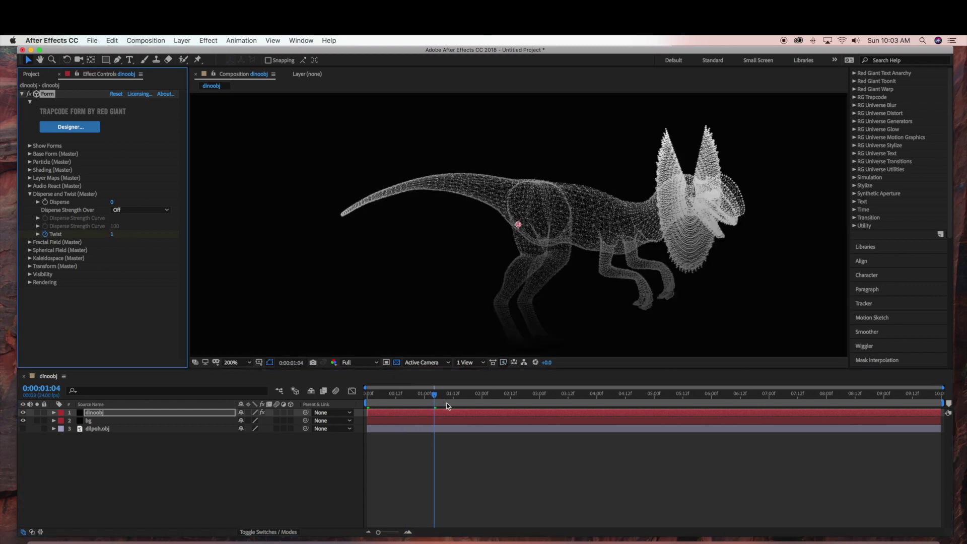
key("comma")
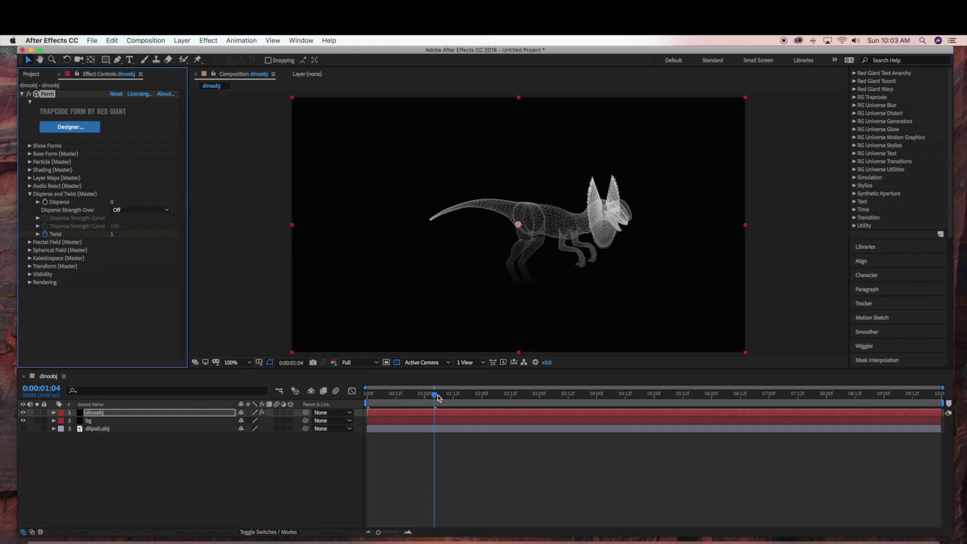
- Keyframe Twist at -1 at 1:23
left_click_drag(438, 398, 479, 396)
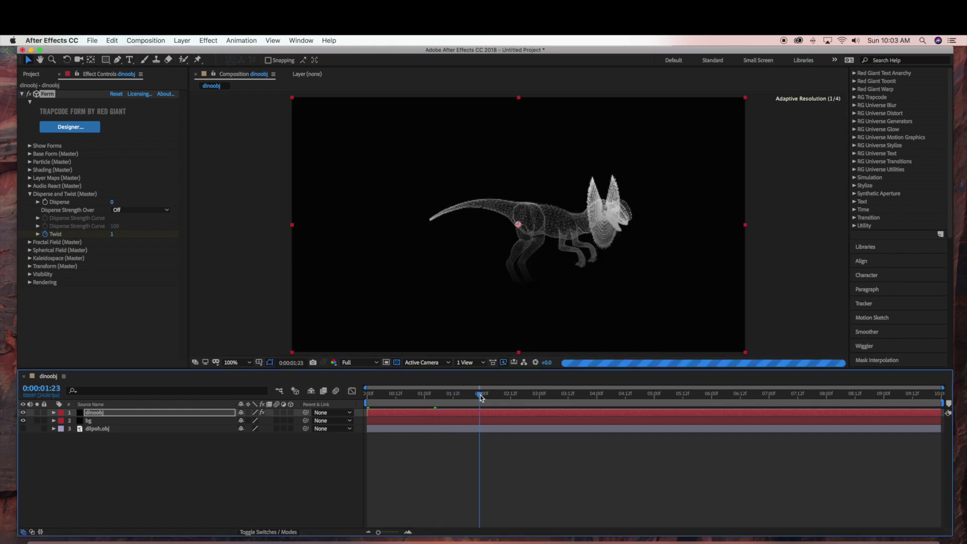
left_click(112, 234)
key("Return")
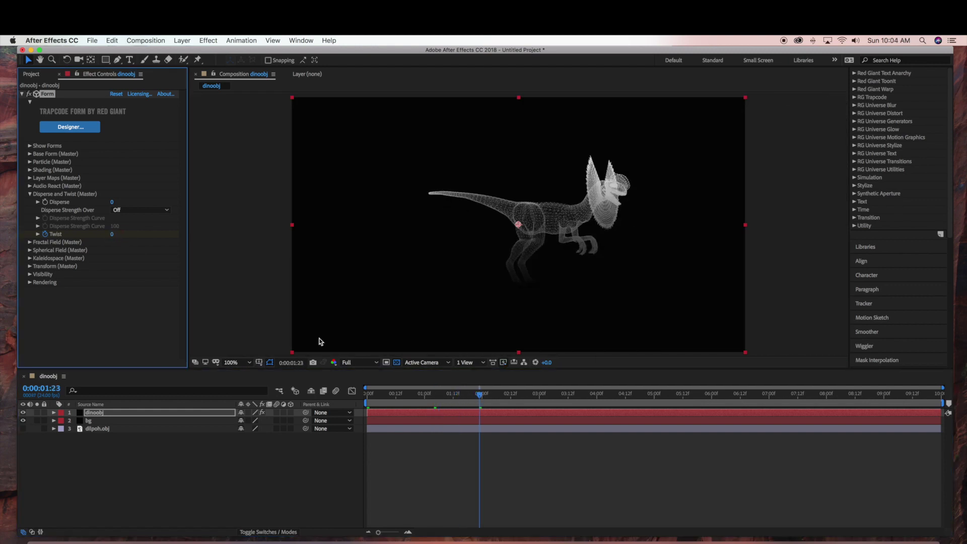
left_click(112, 235)
type("-1")
key("Return")
- Keyframe Twist back to 0 at 2:17
left_click_drag(482, 397, 522, 394)
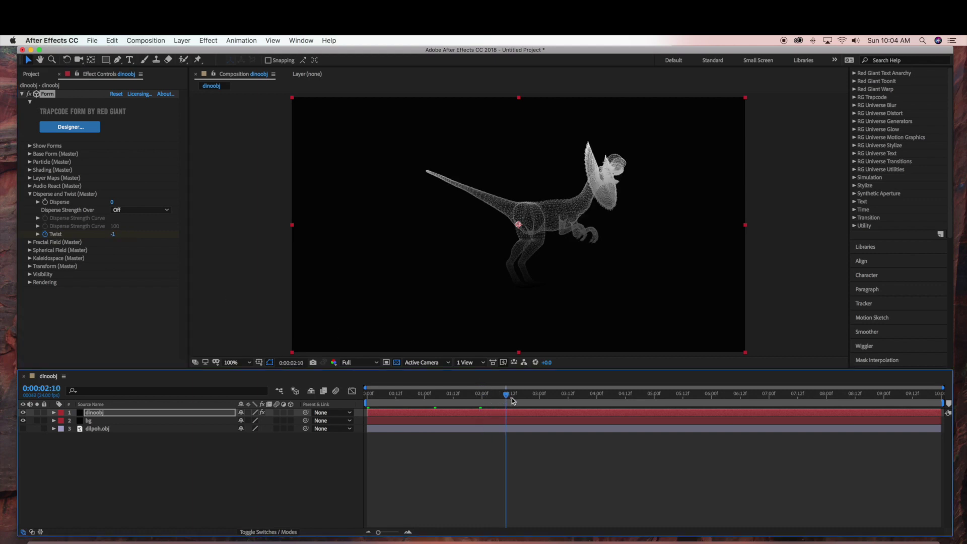
left_click(113, 234)
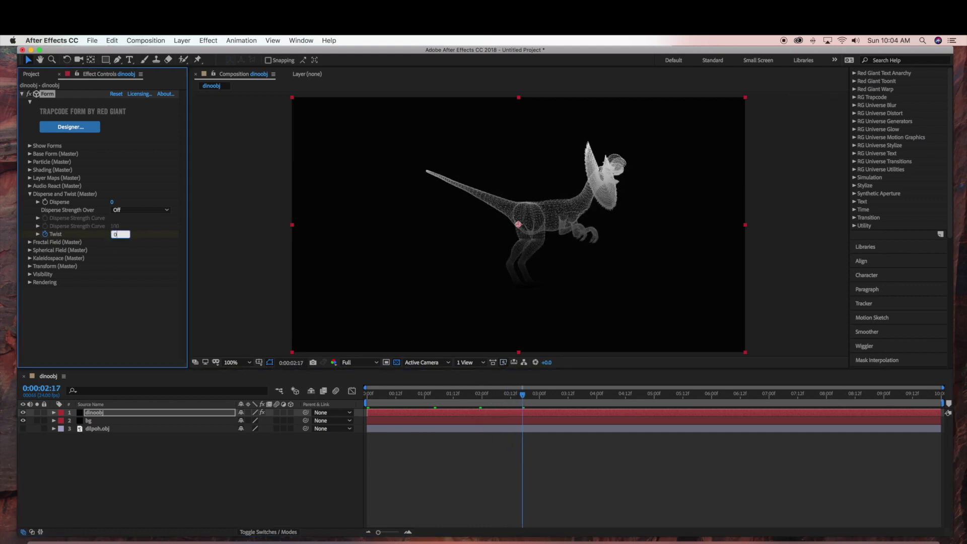
type("0")
key("Return")
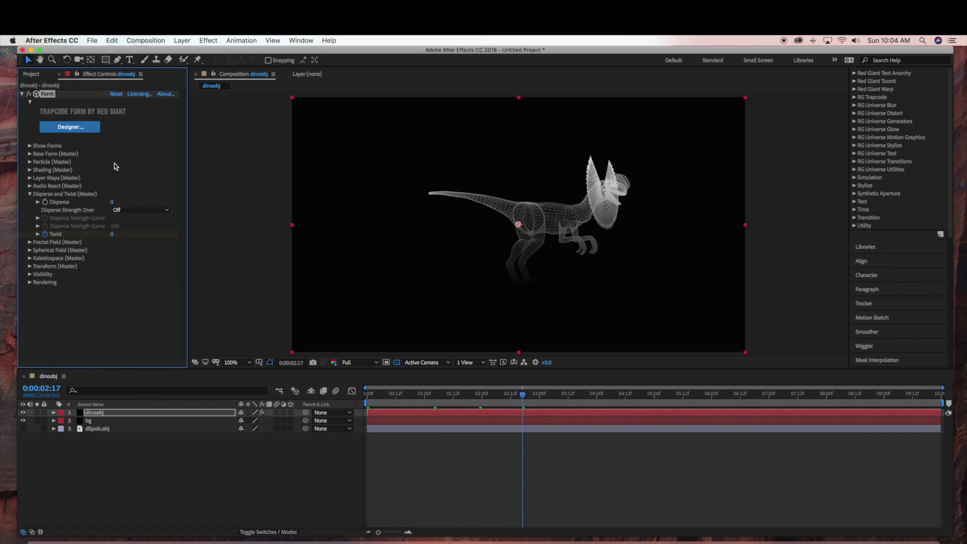
left_click(92, 42)
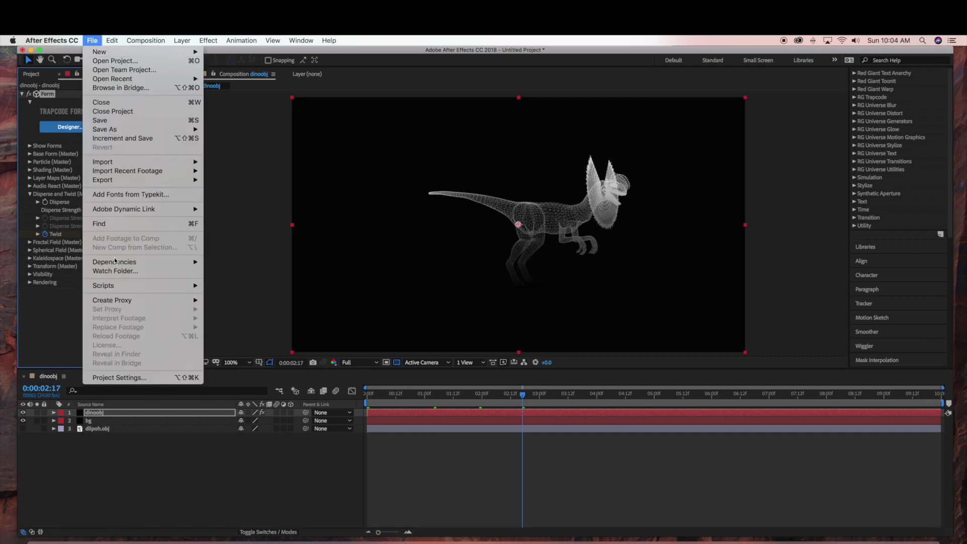
mouse_move(103, 181)
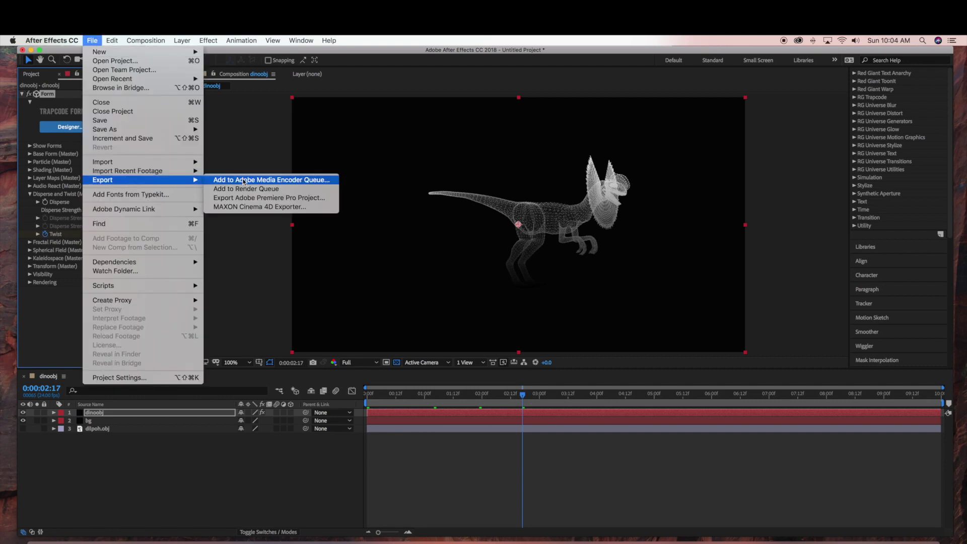
left_click(256, 156)
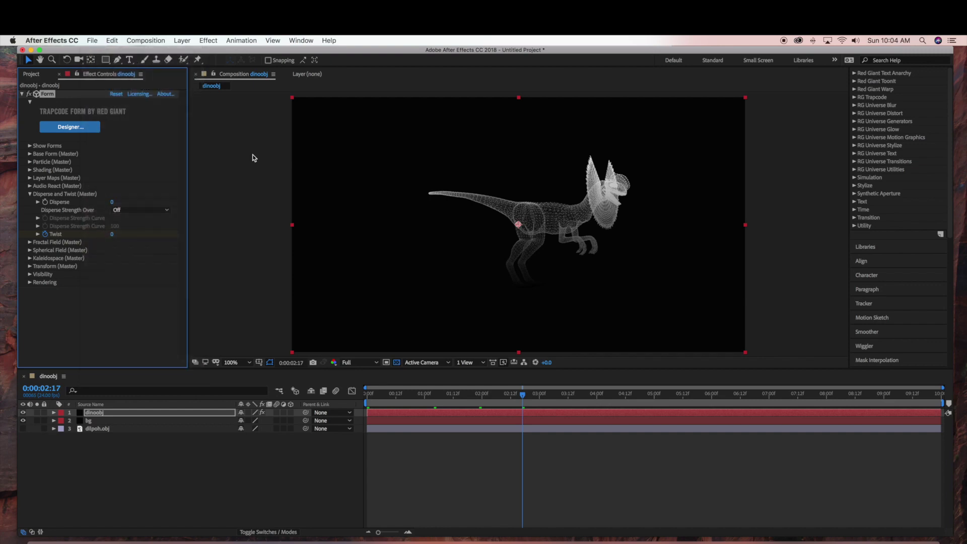